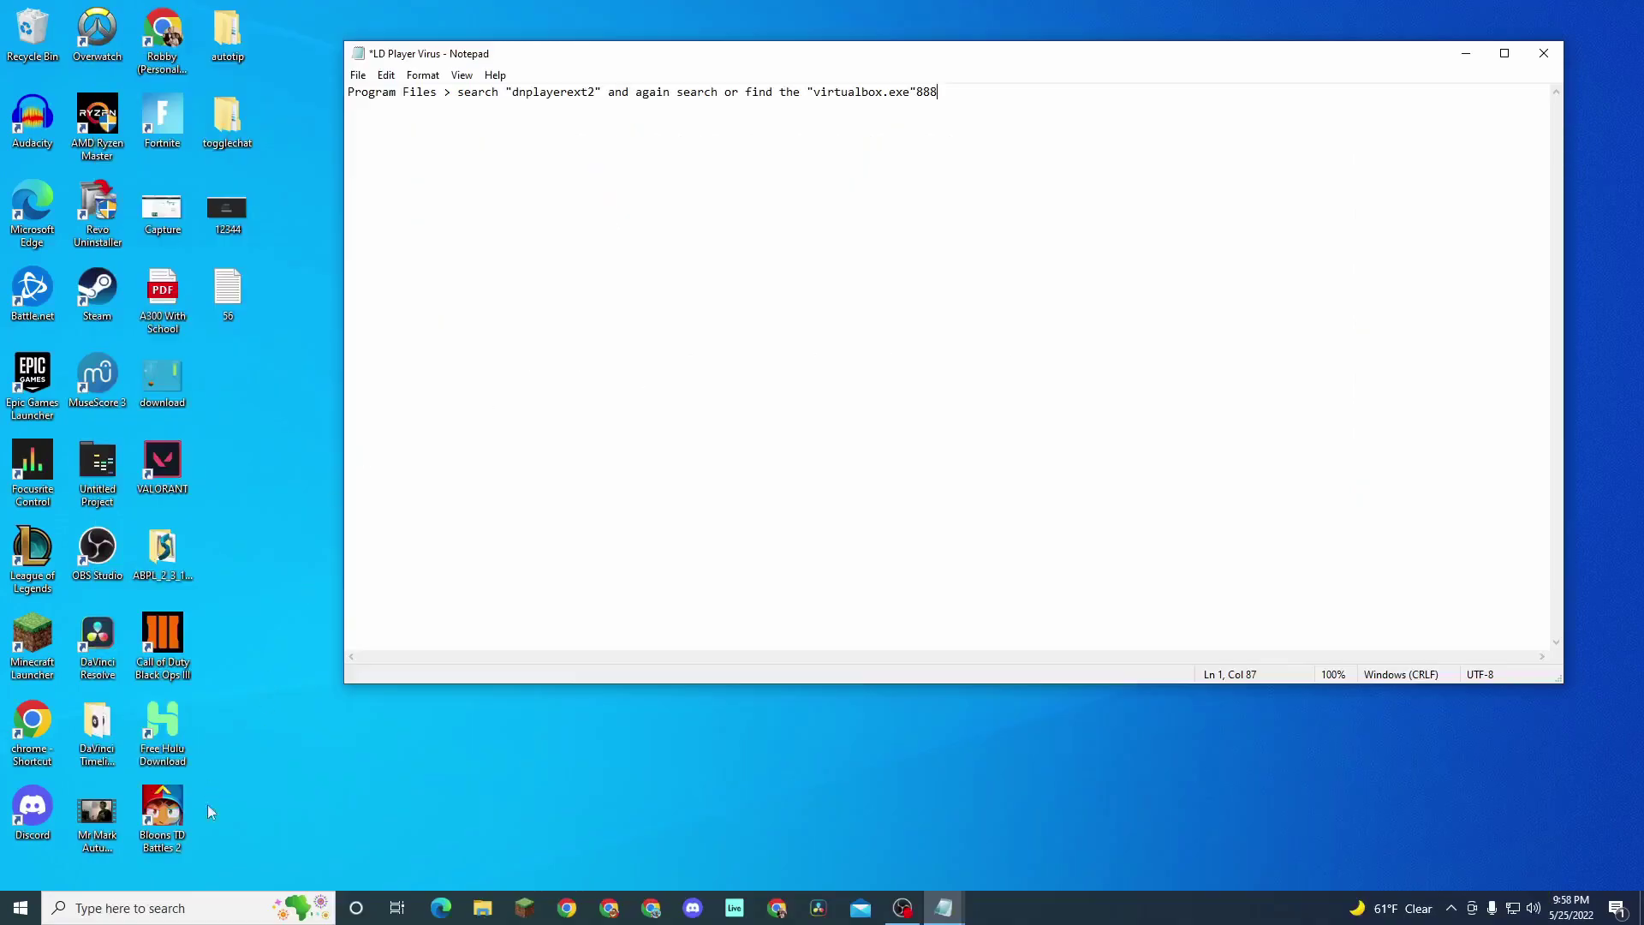
pyautogui.click(195, 905)
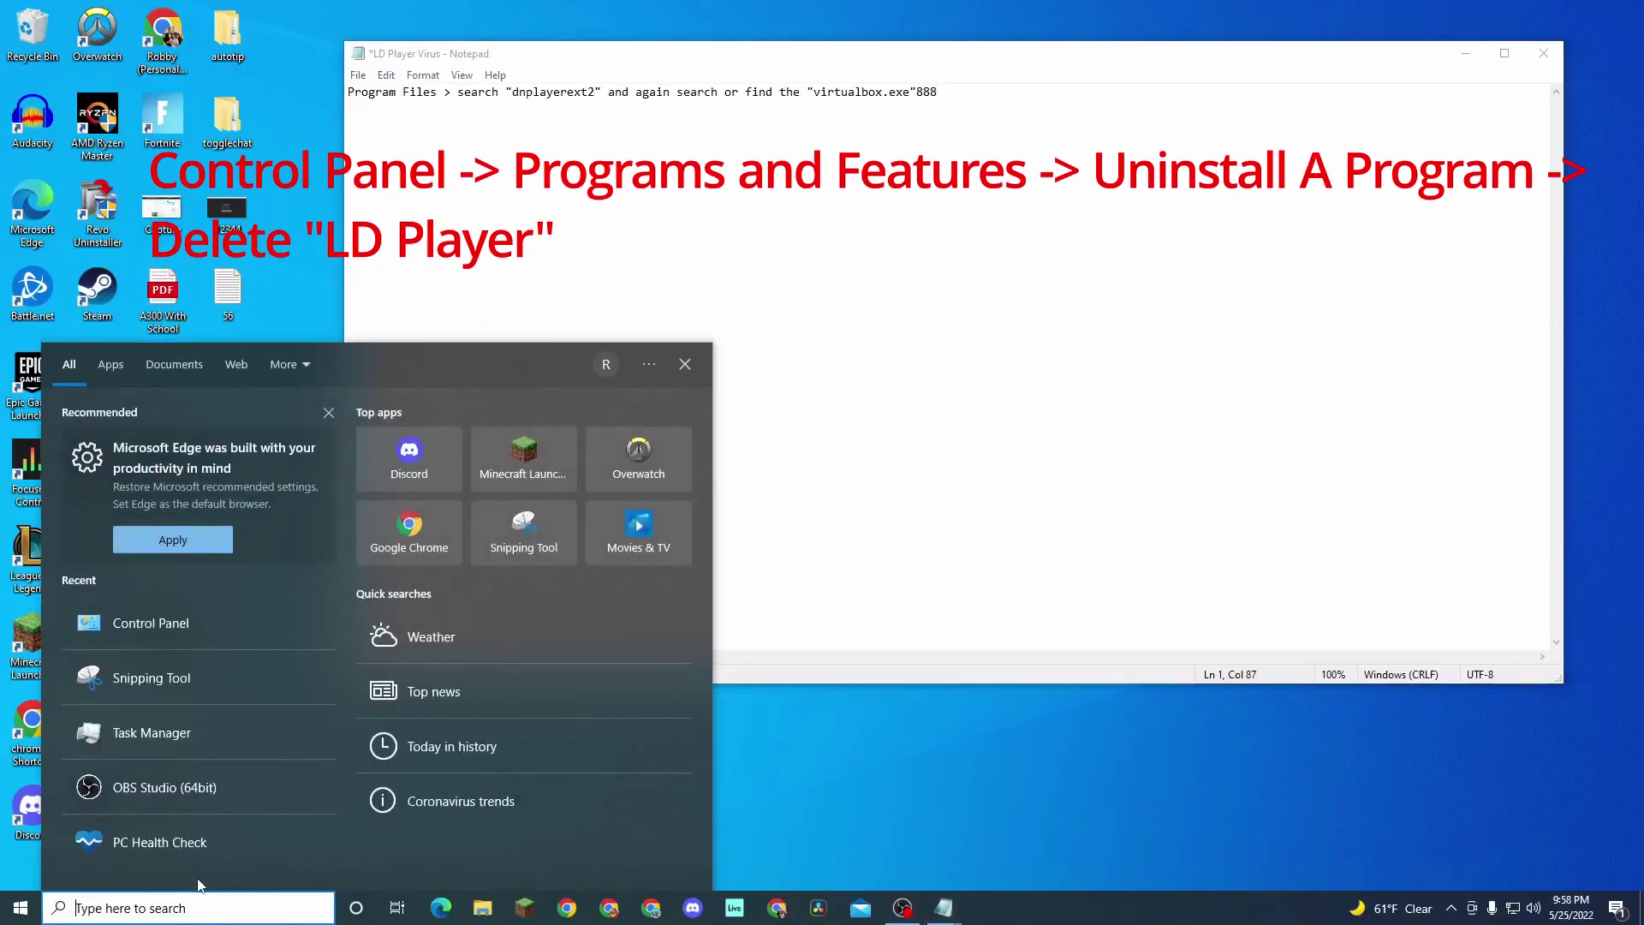
pyautogui.write('cont')
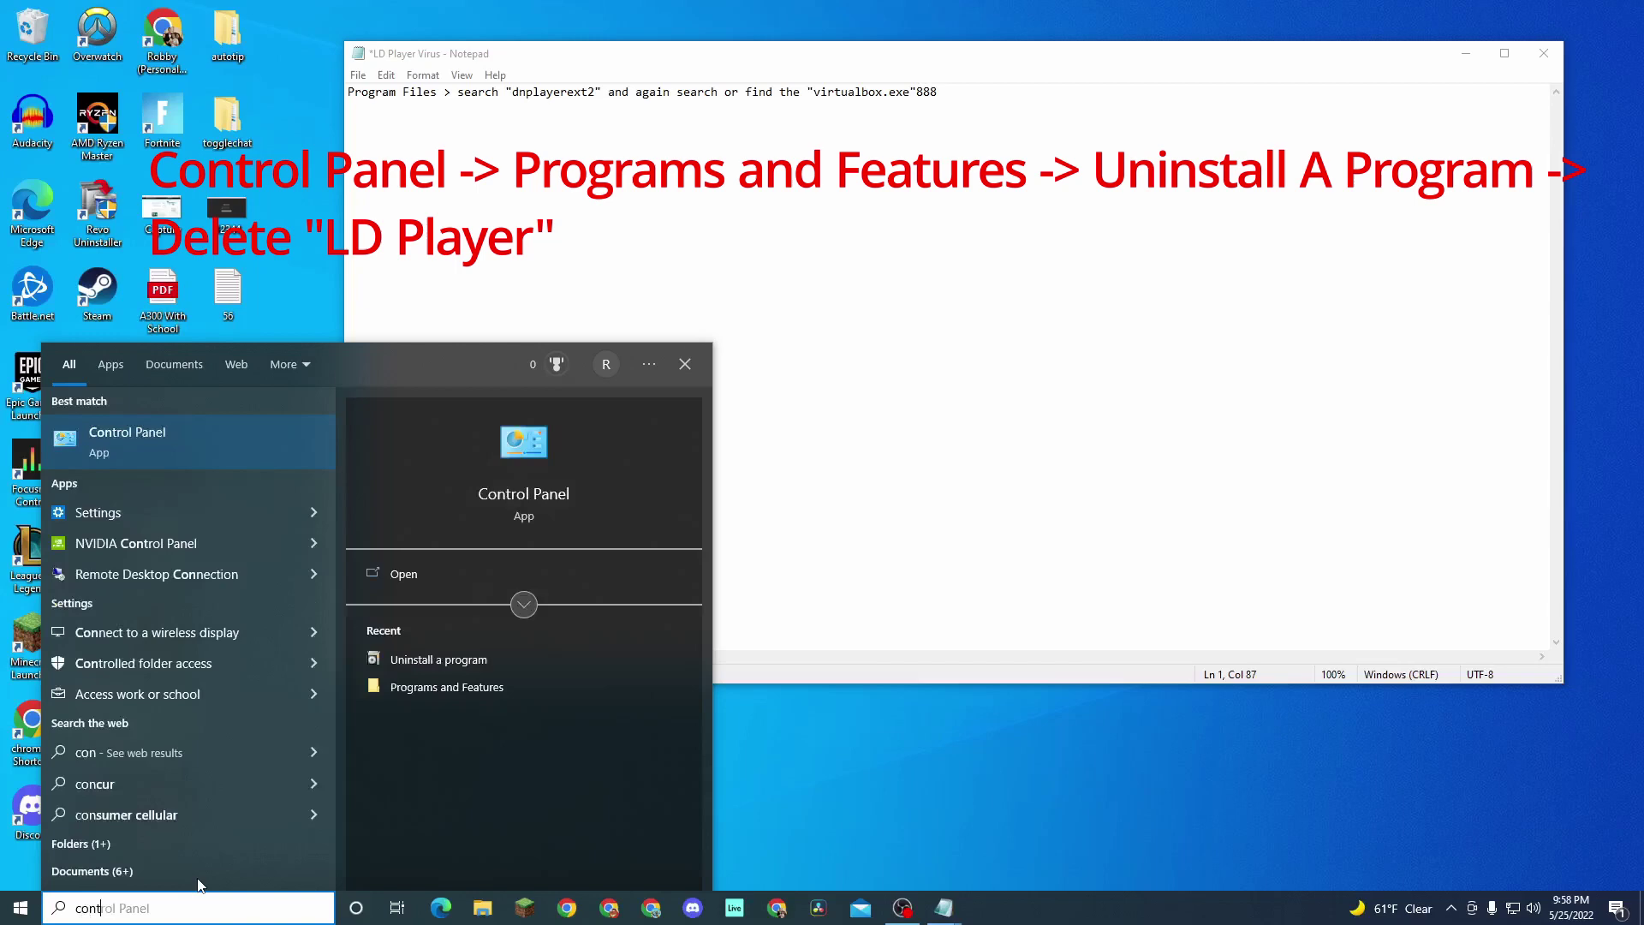
pyautogui.write('ro')
pyautogui.click(120, 438)
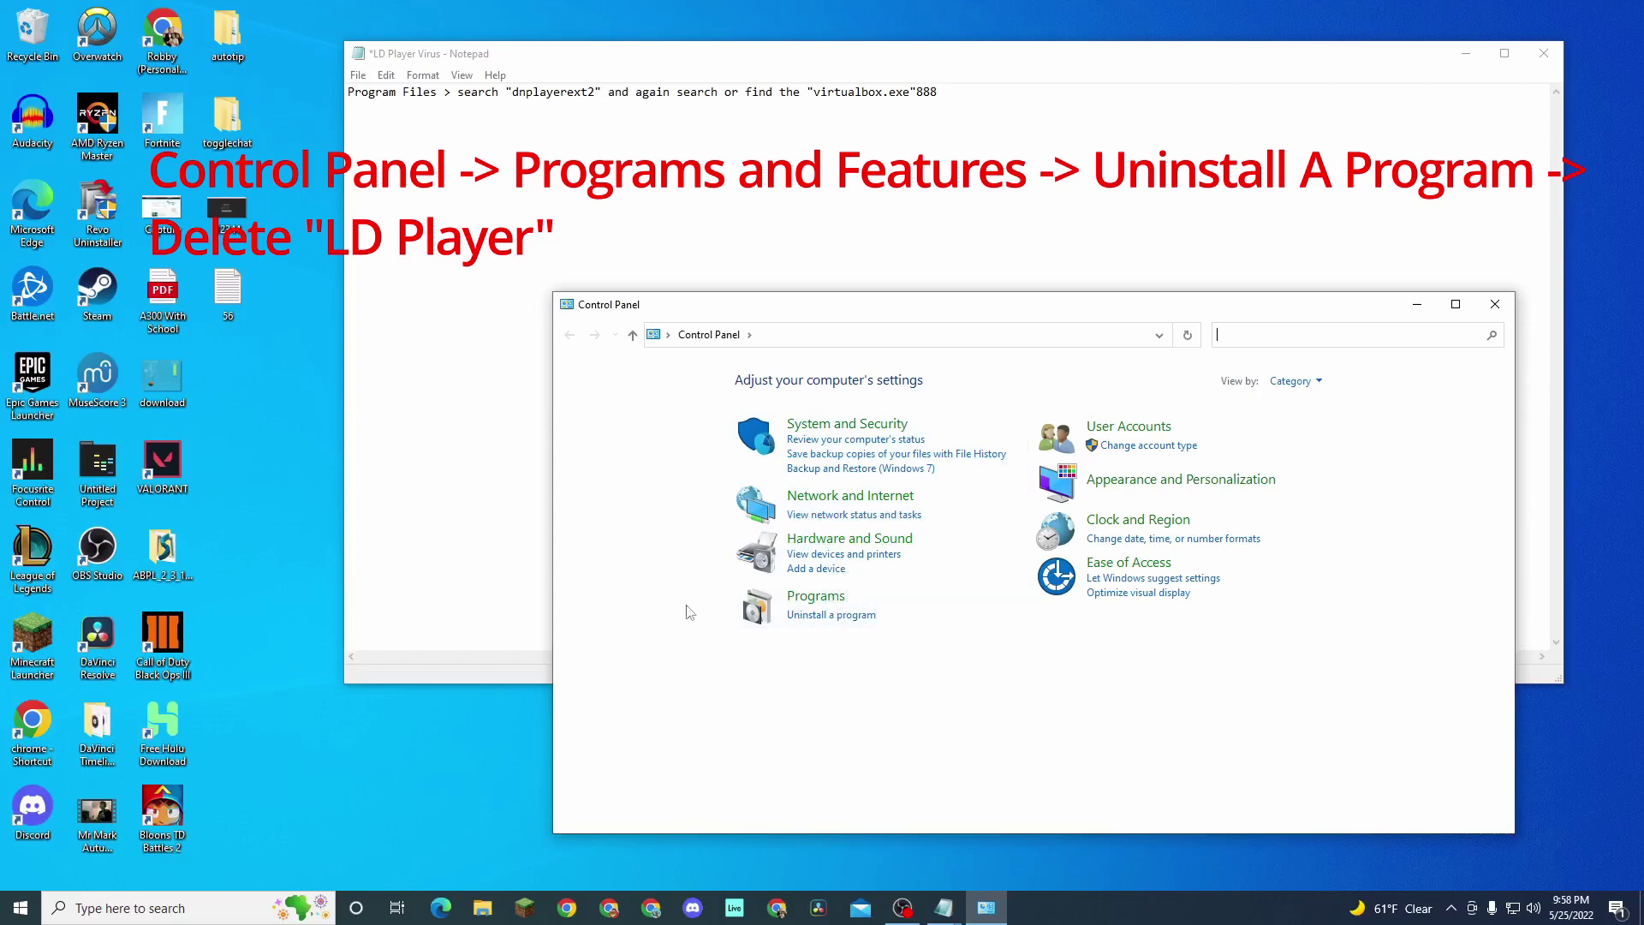
pyautogui.moveTo(619, 309); pyautogui.dragTo(609, 247)
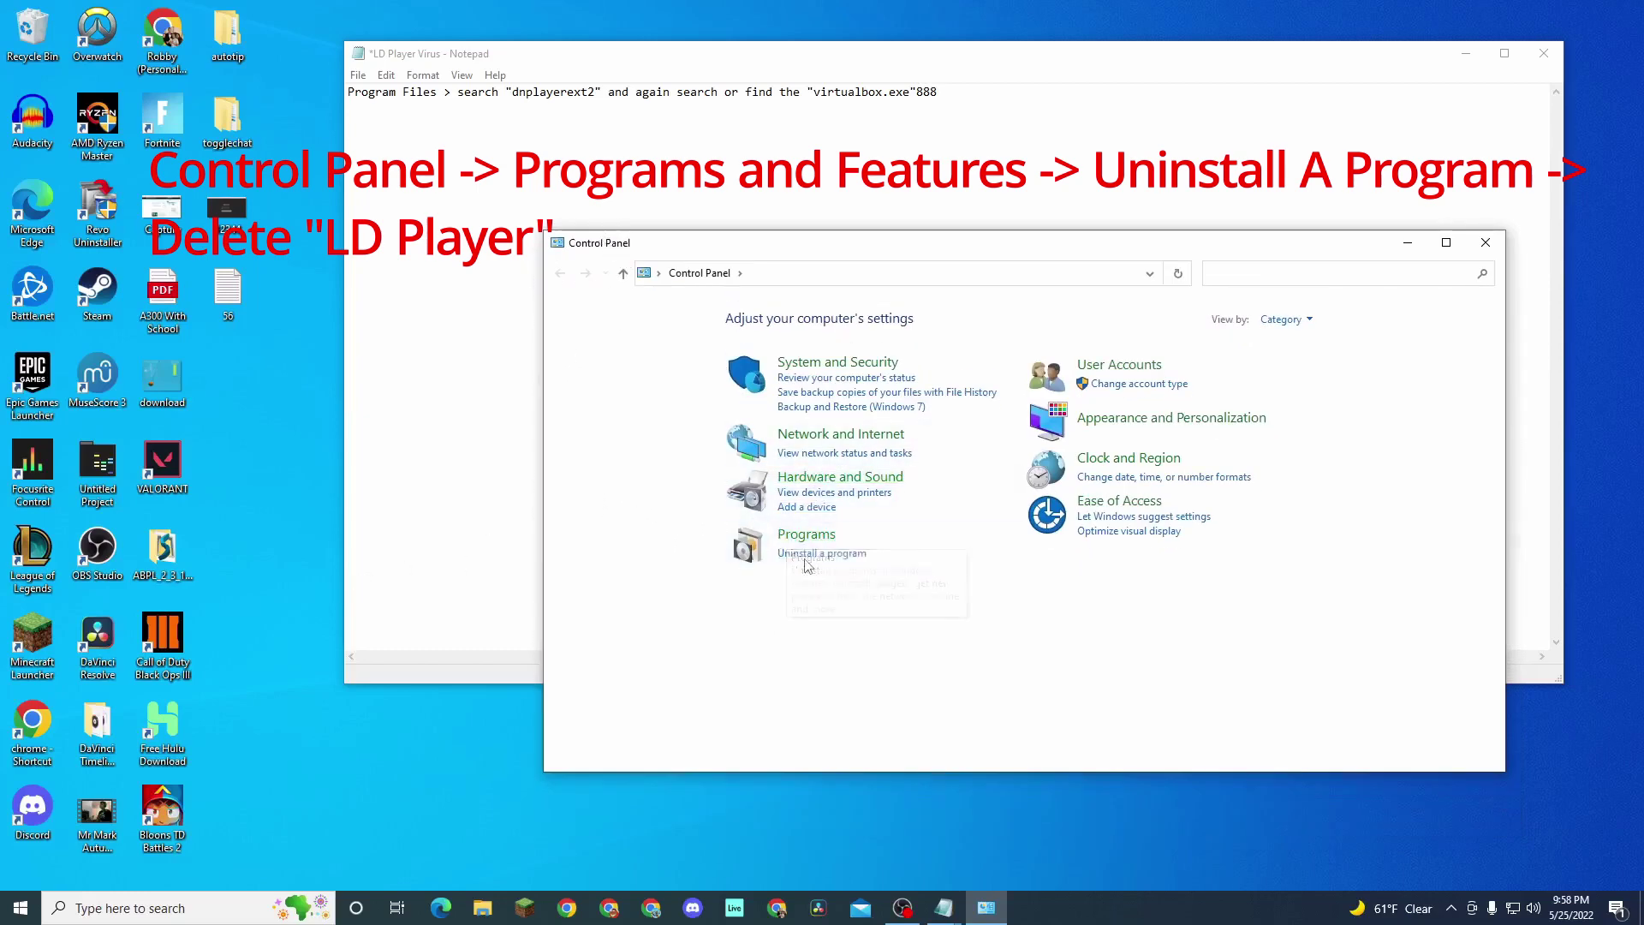
pyautogui.click(808, 554)
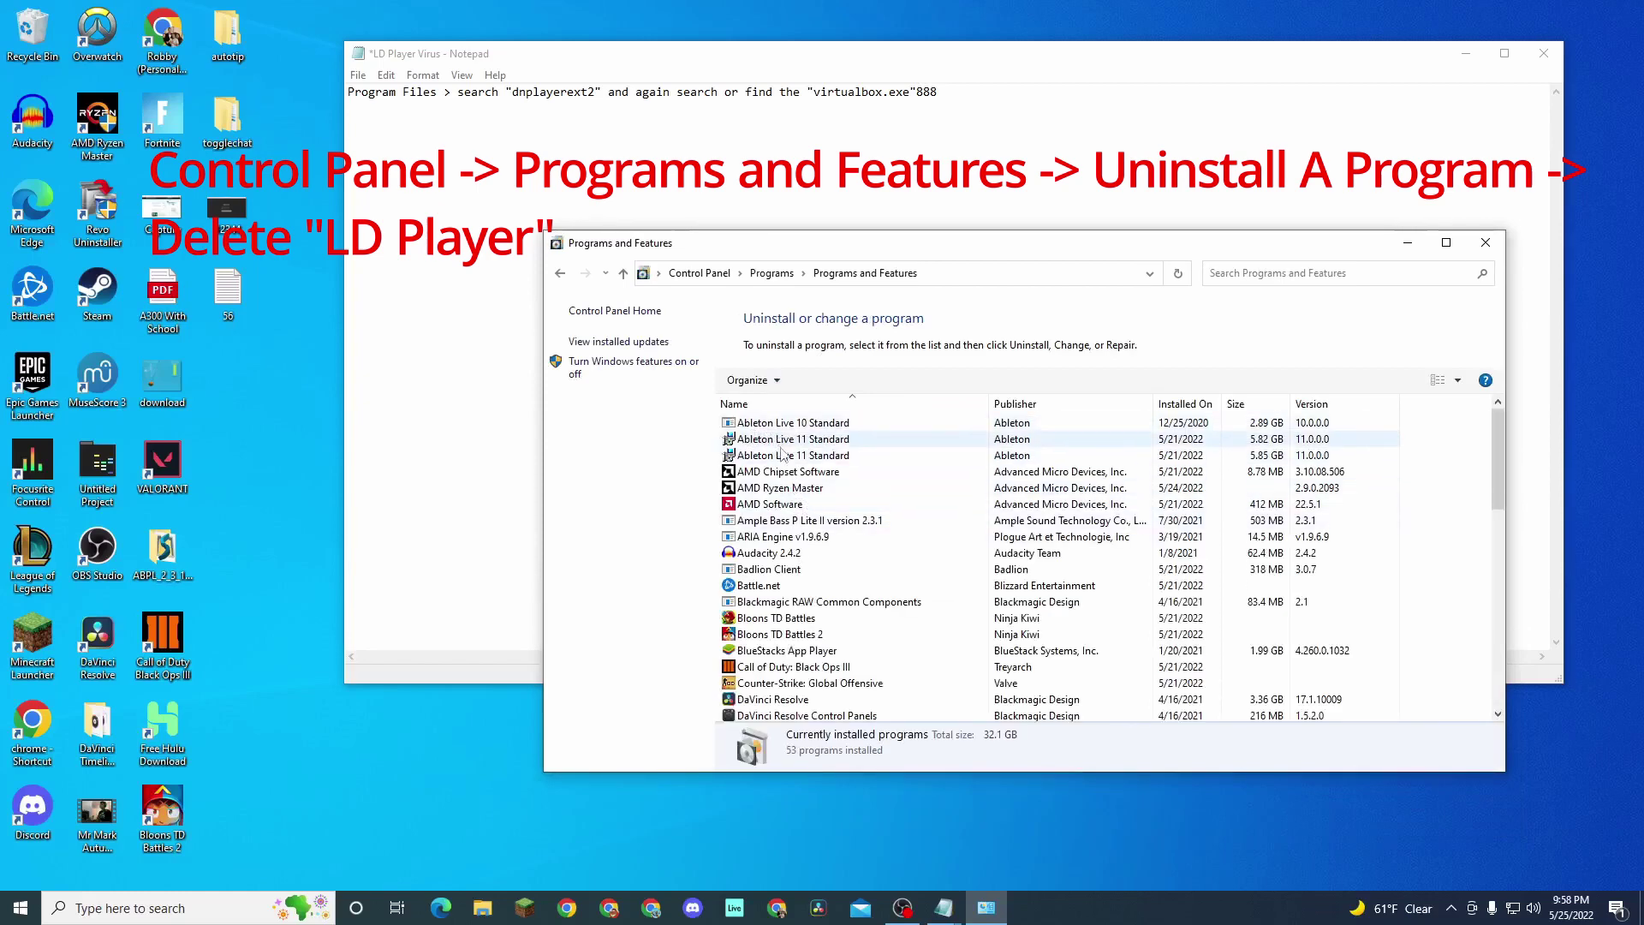
pyautogui.scroll(-1, 796, 469)
pyautogui.scroll(-2, 797, 460)
pyautogui.scroll(-1, 797, 460)
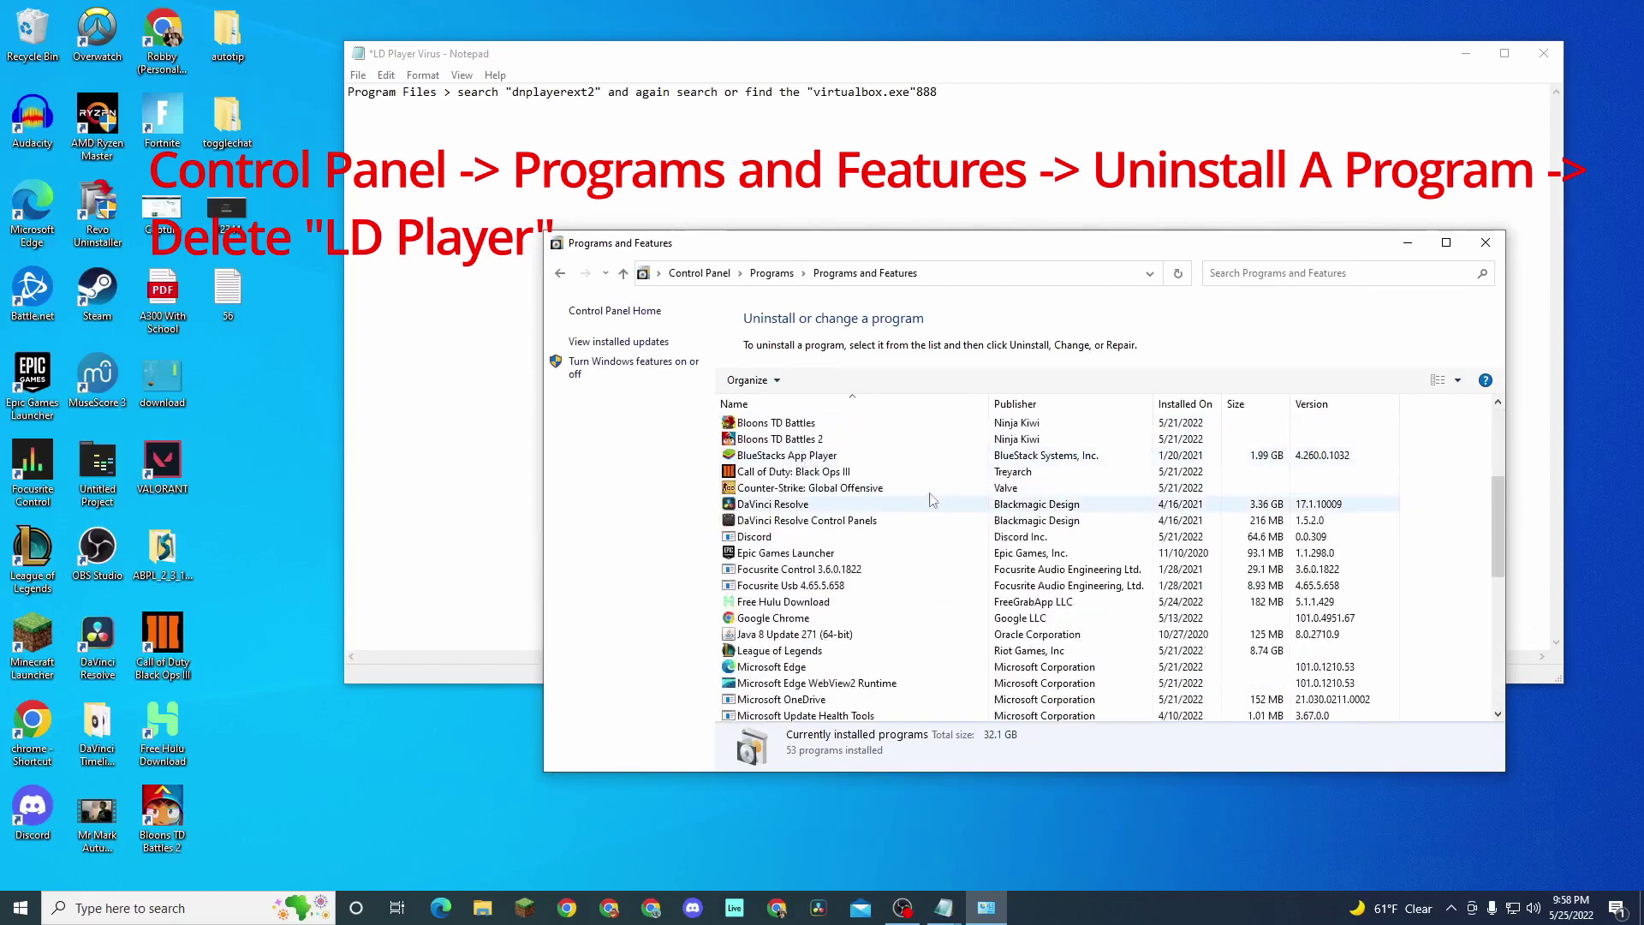
pyautogui.scroll(-2, 780, 556)
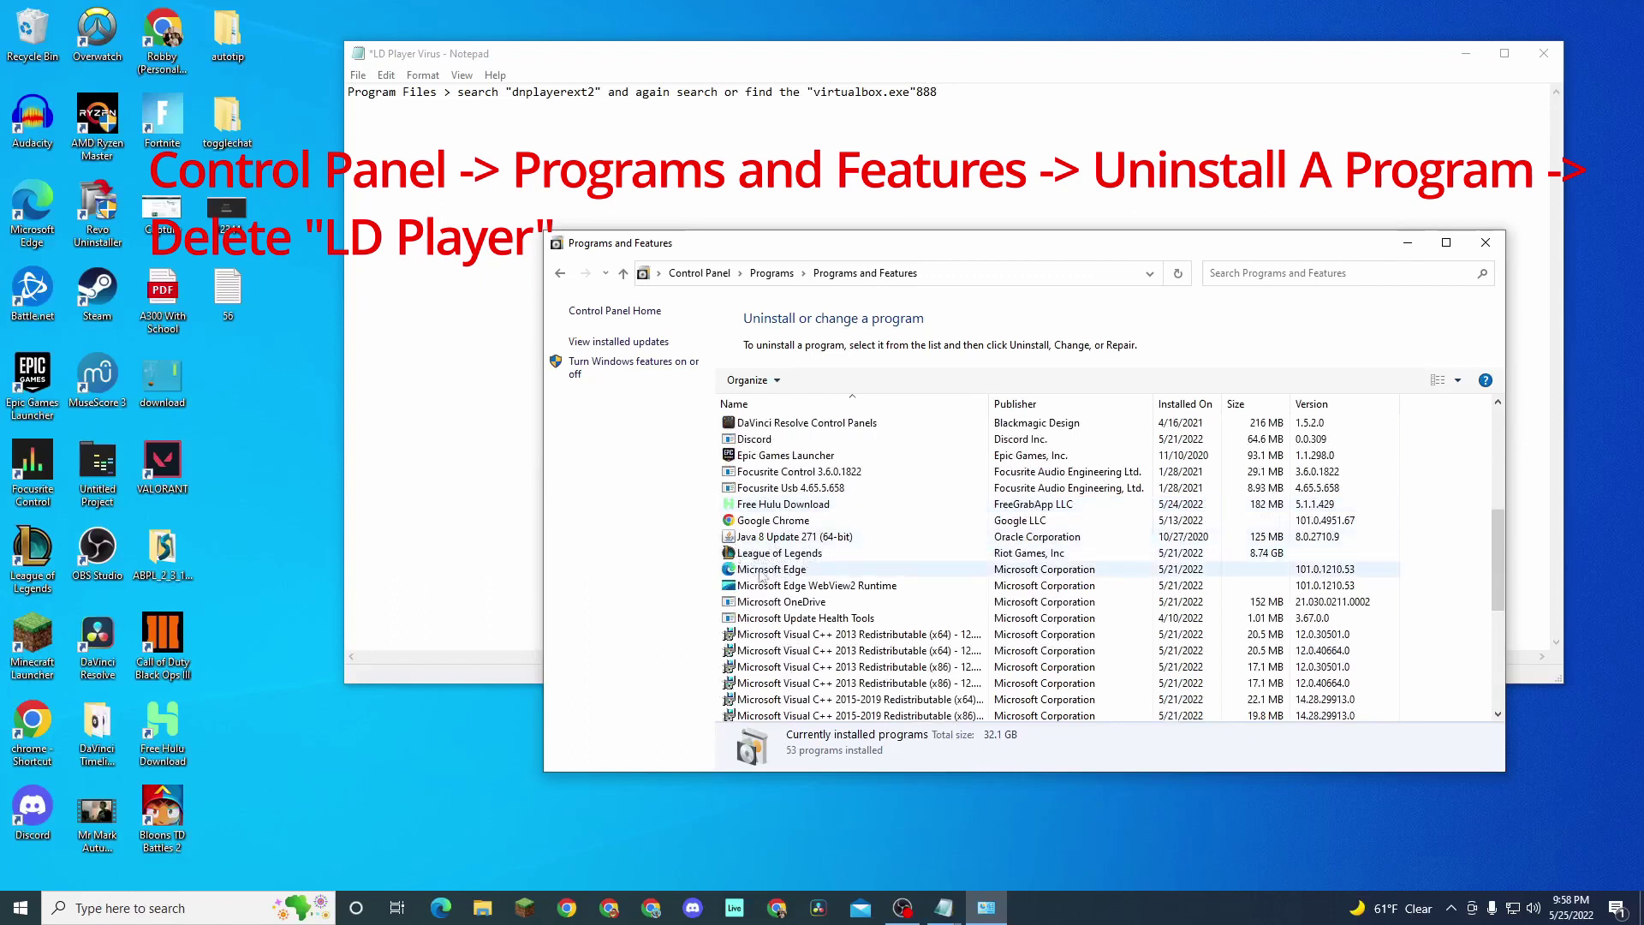
pyautogui.click(787, 554)
pyautogui.rightClick(786, 558)
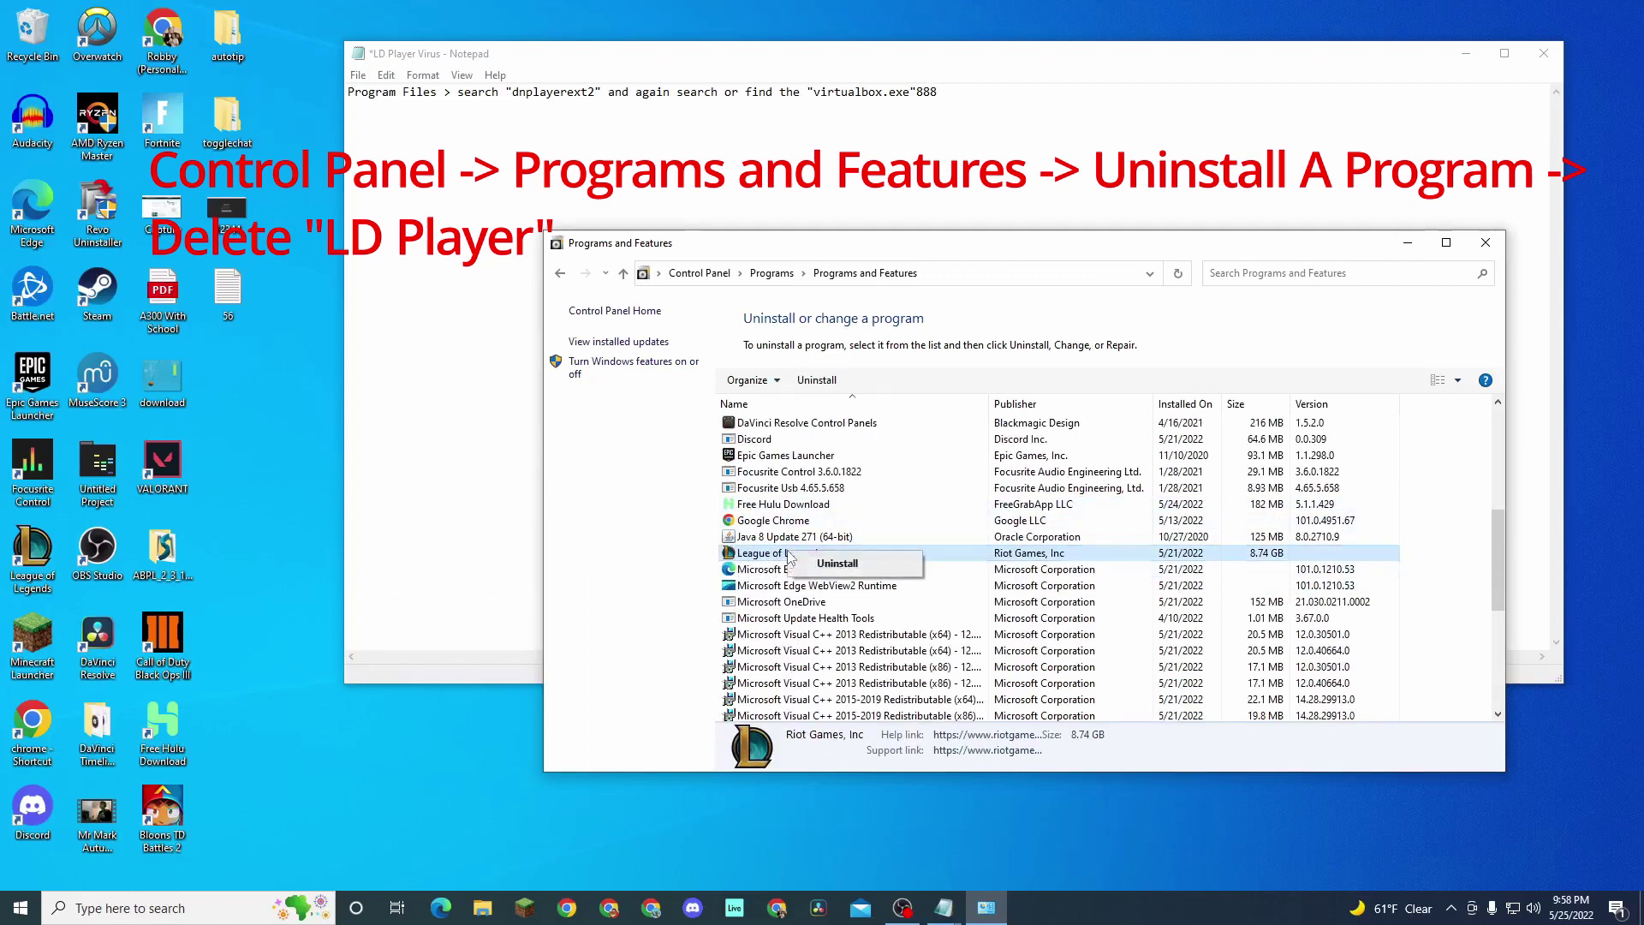
pyautogui.click(740, 560)
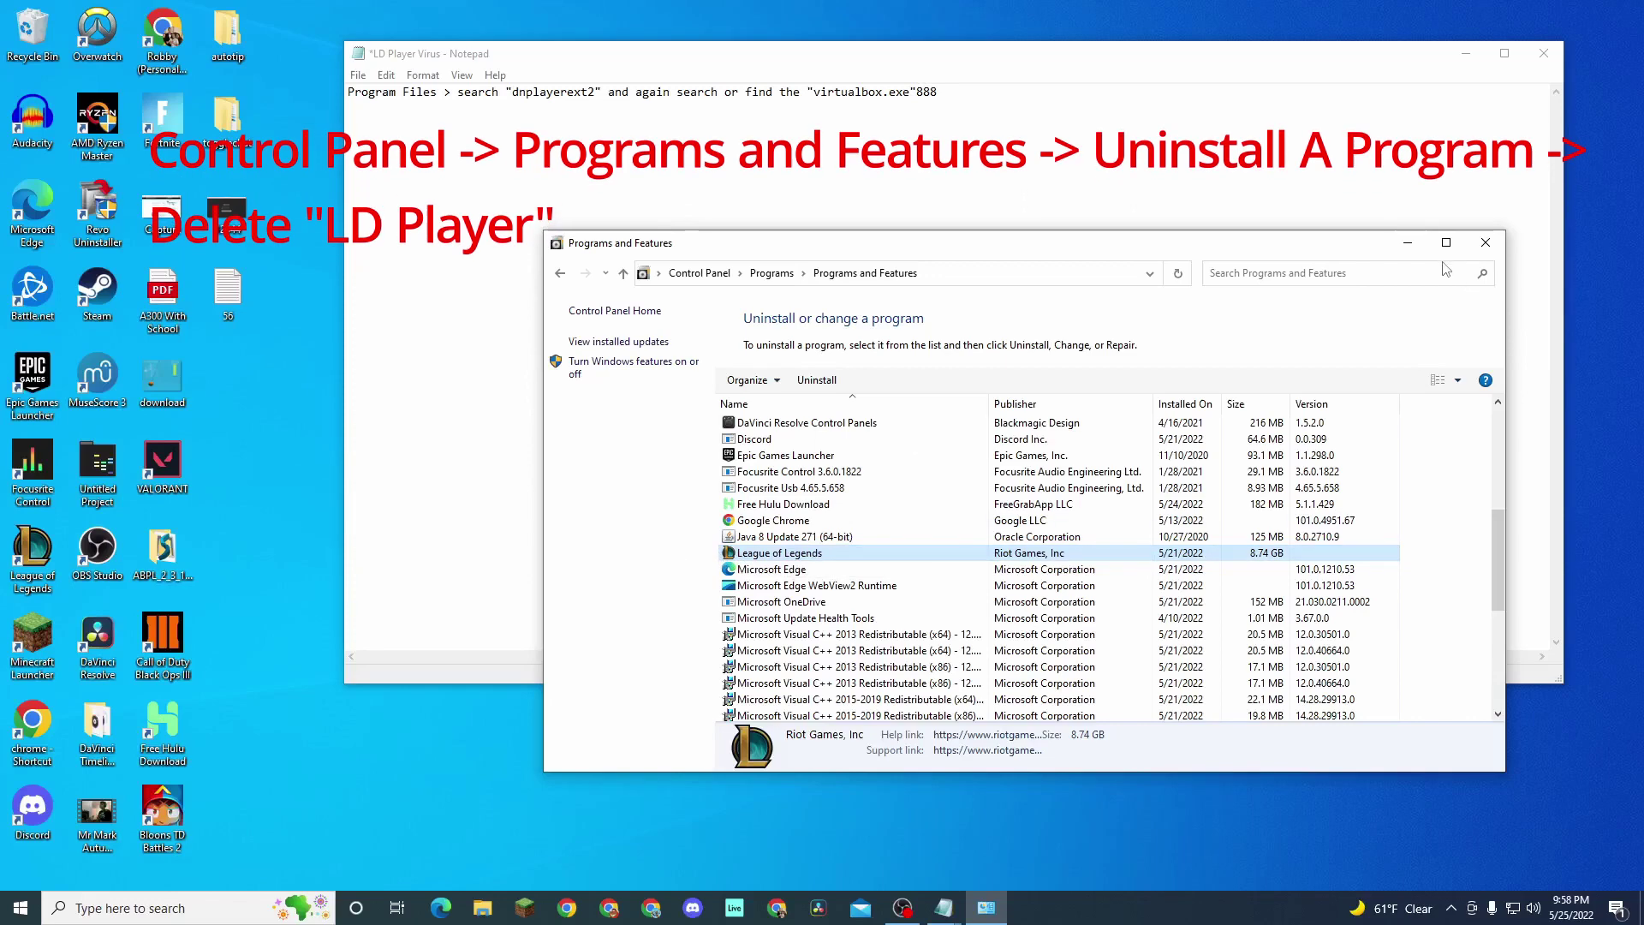
# Step: Close the installed programs window and show This PC's SSD (C:) and 2TB HDD (E:) drives
pyautogui.click(1486, 243)
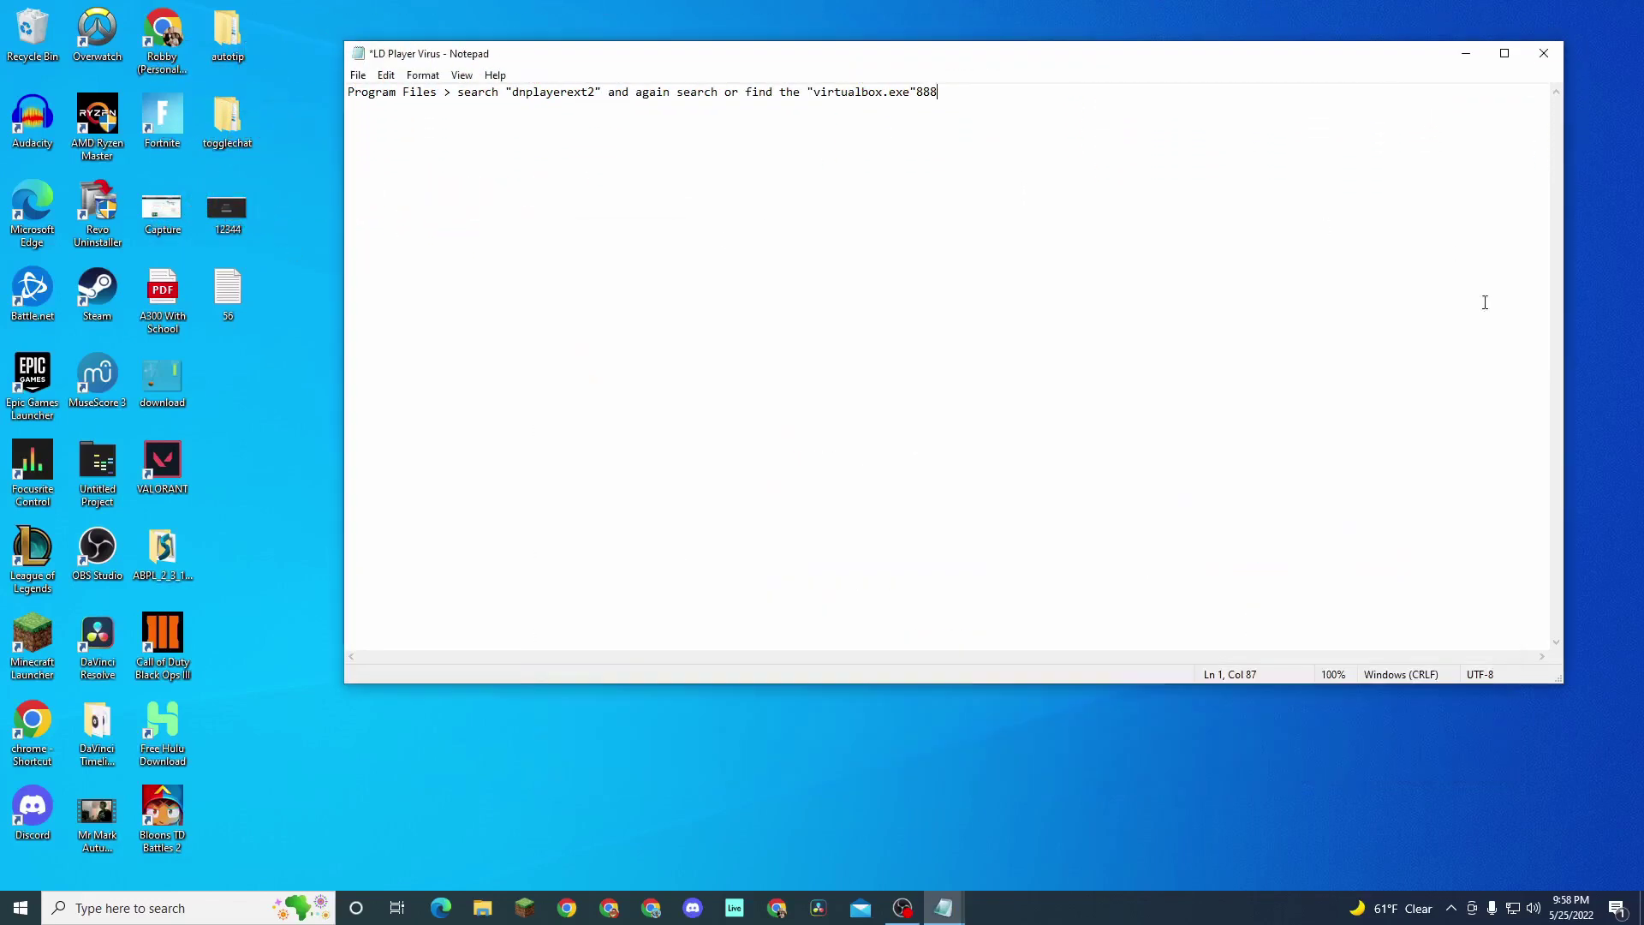
pyautogui.click(483, 908)
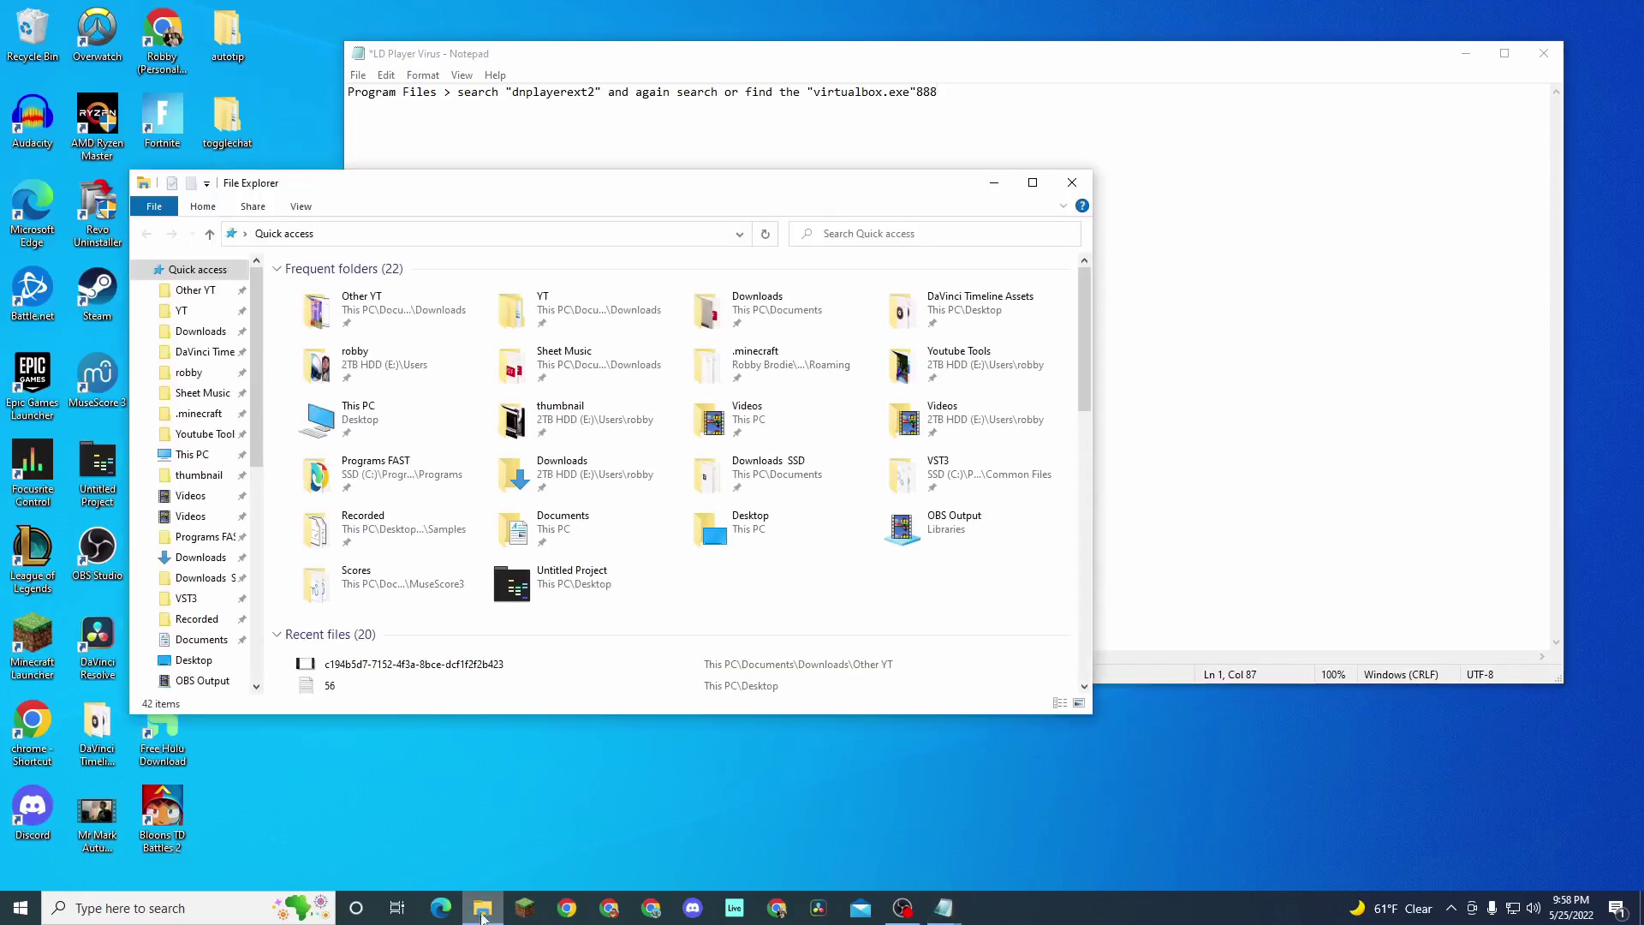
pyautogui.click(1071, 182)
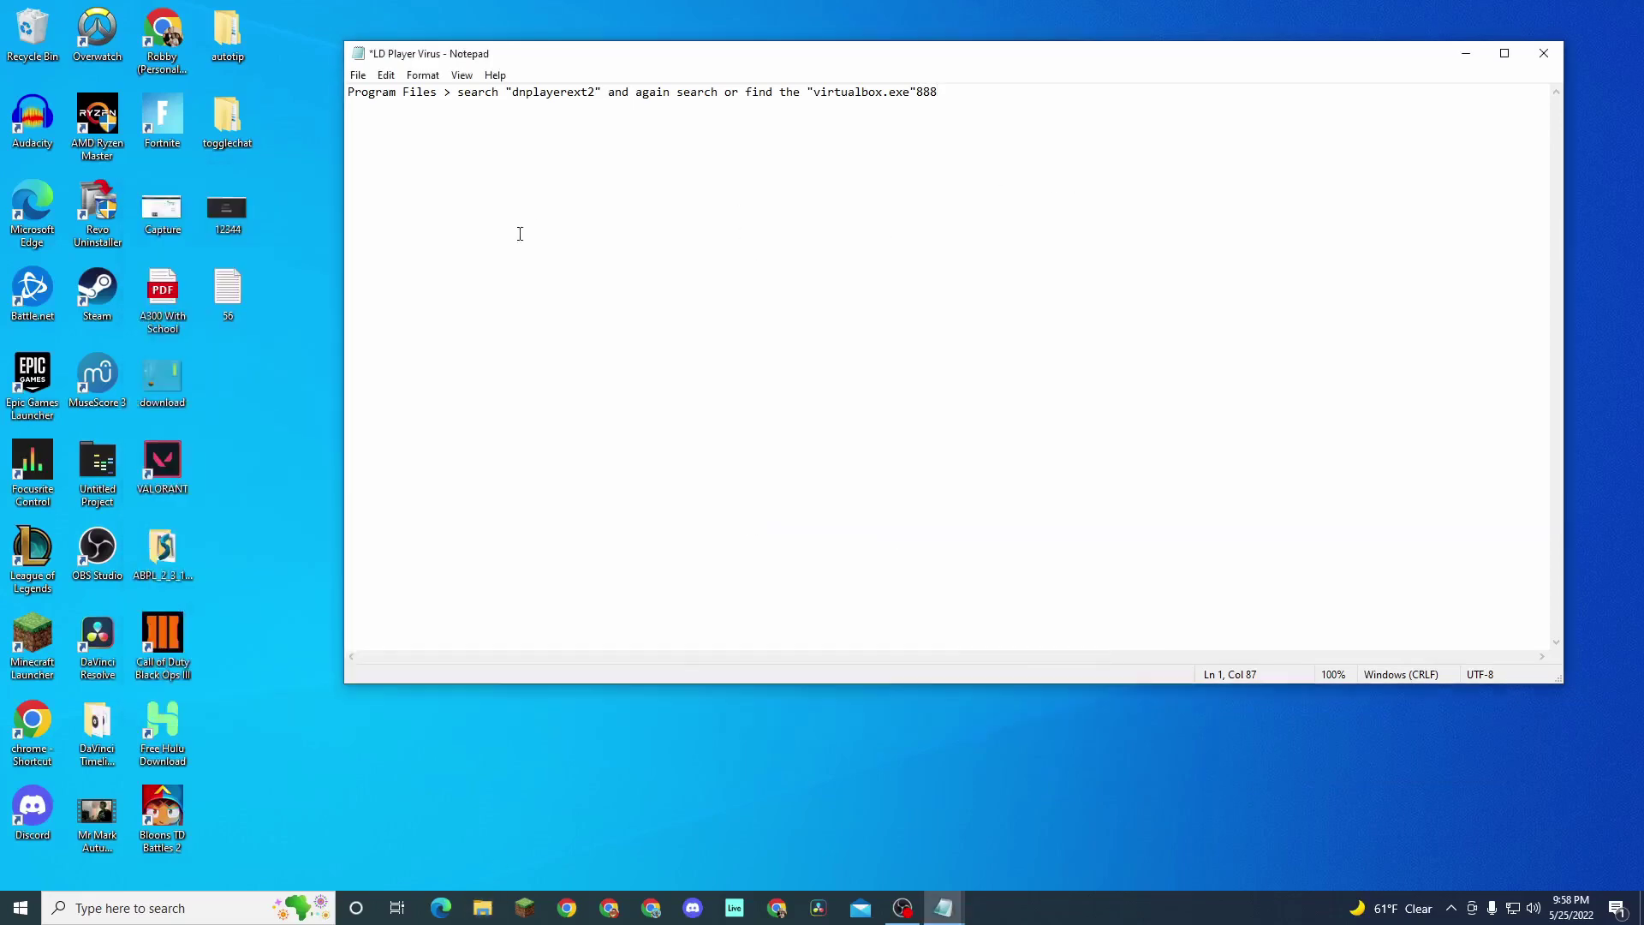
pyautogui.click(481, 909)
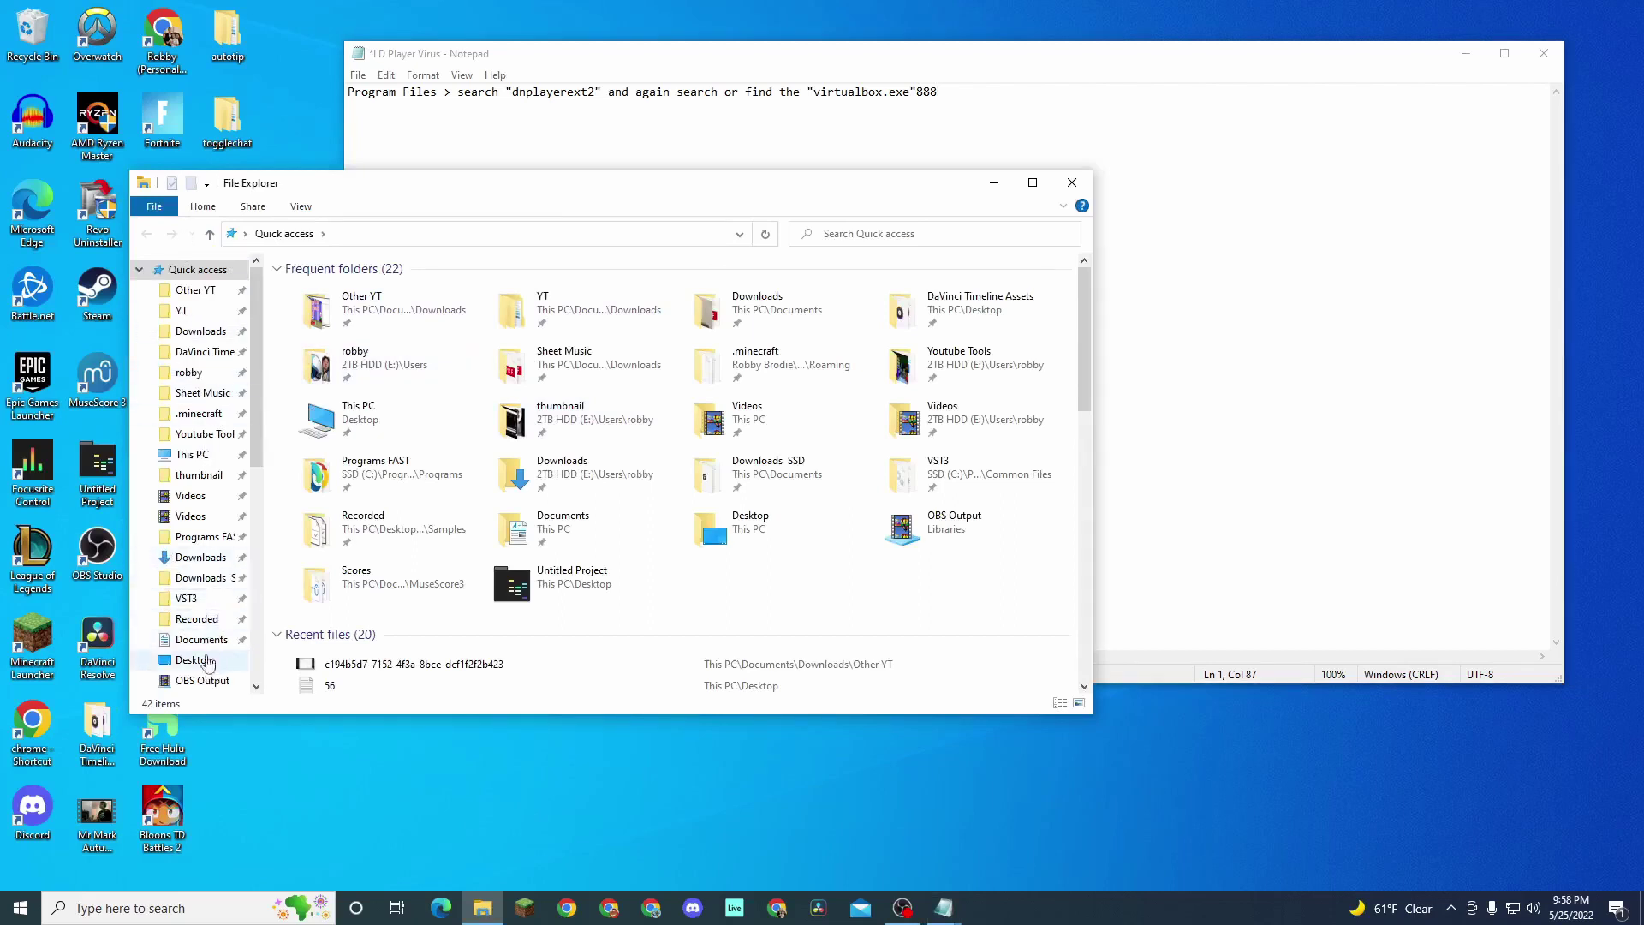
pyautogui.click(197, 458)
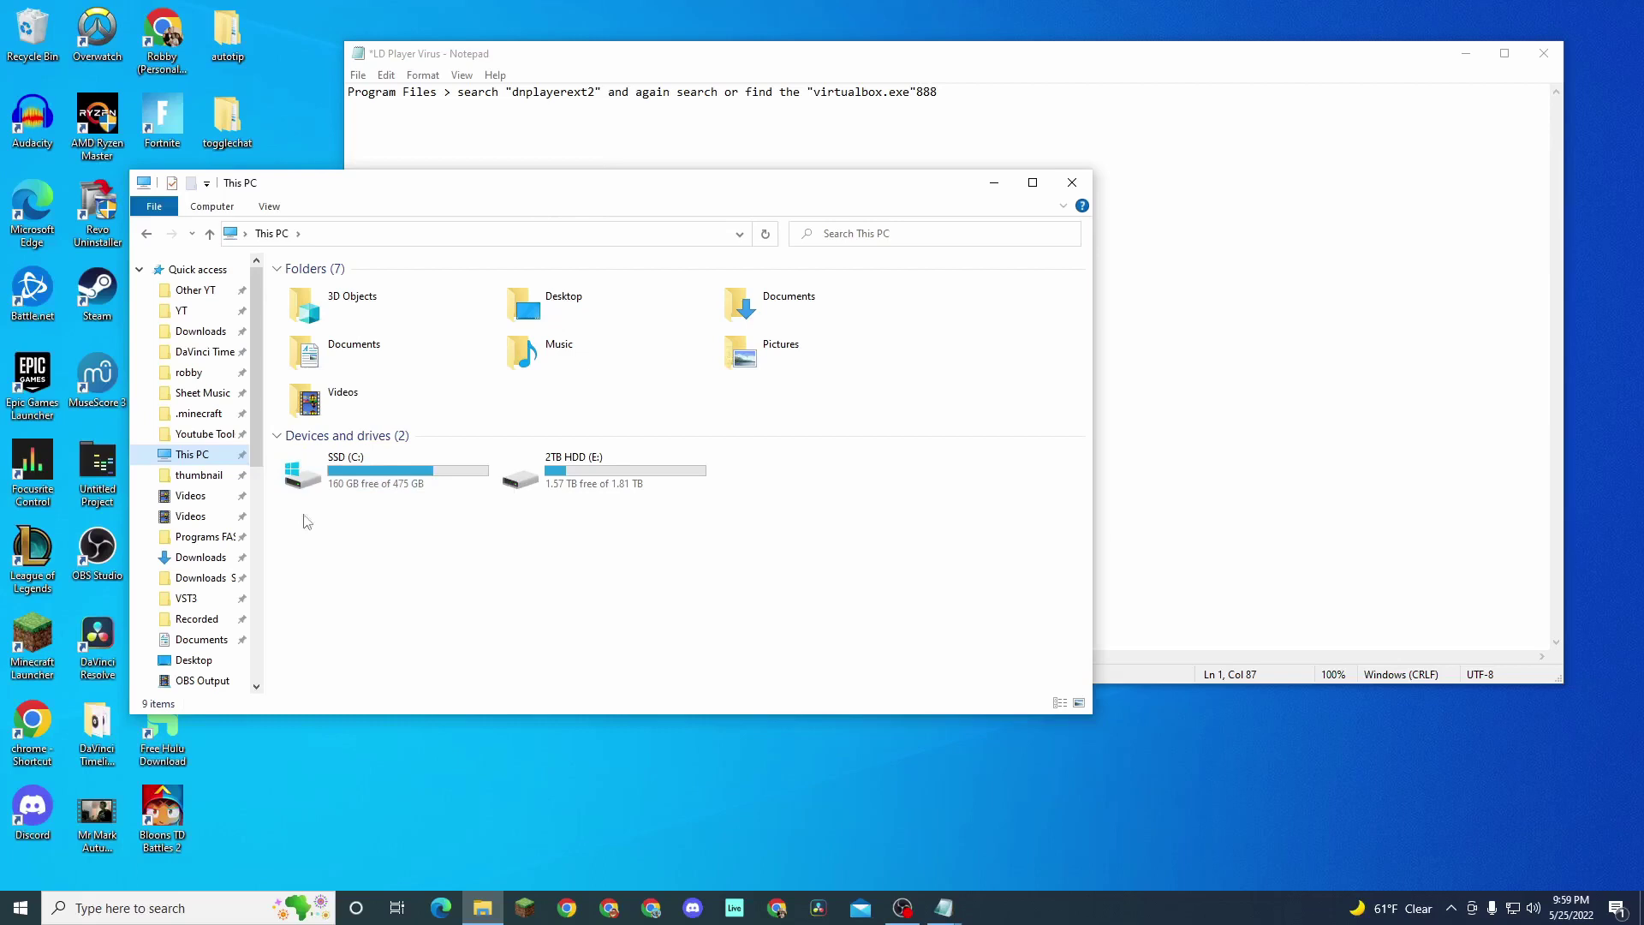
pyautogui.moveTo(372, 472)
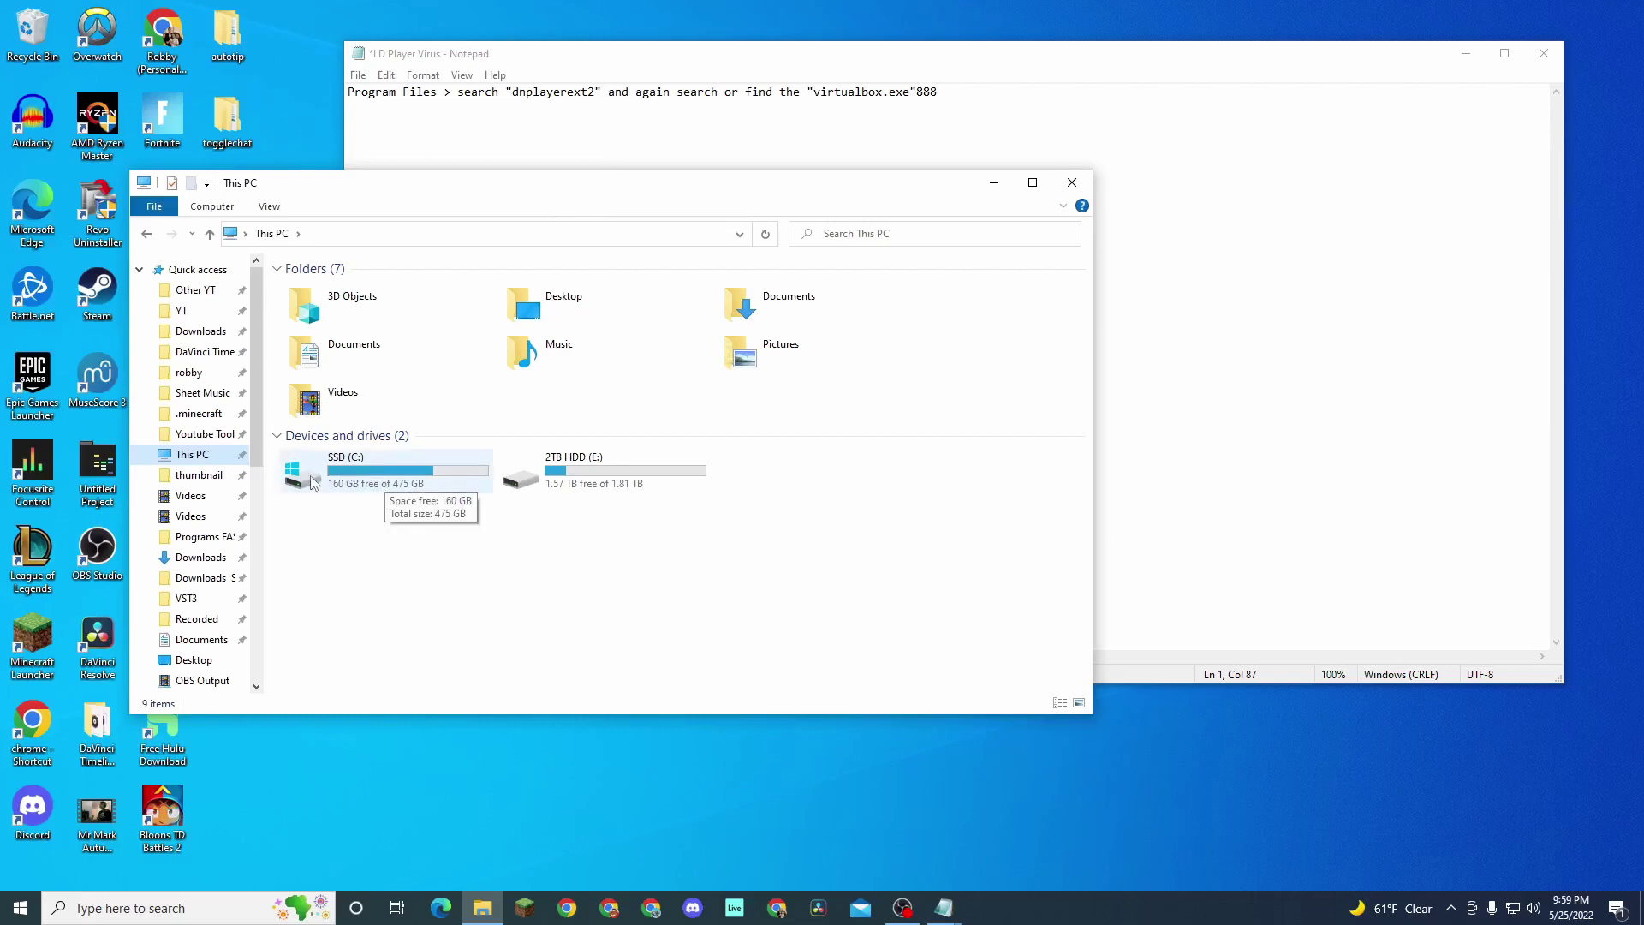
# Step: Search C:\Program Files for dnplayerext2, using the name copied from the note
pyautogui.doubleClick(317, 484)
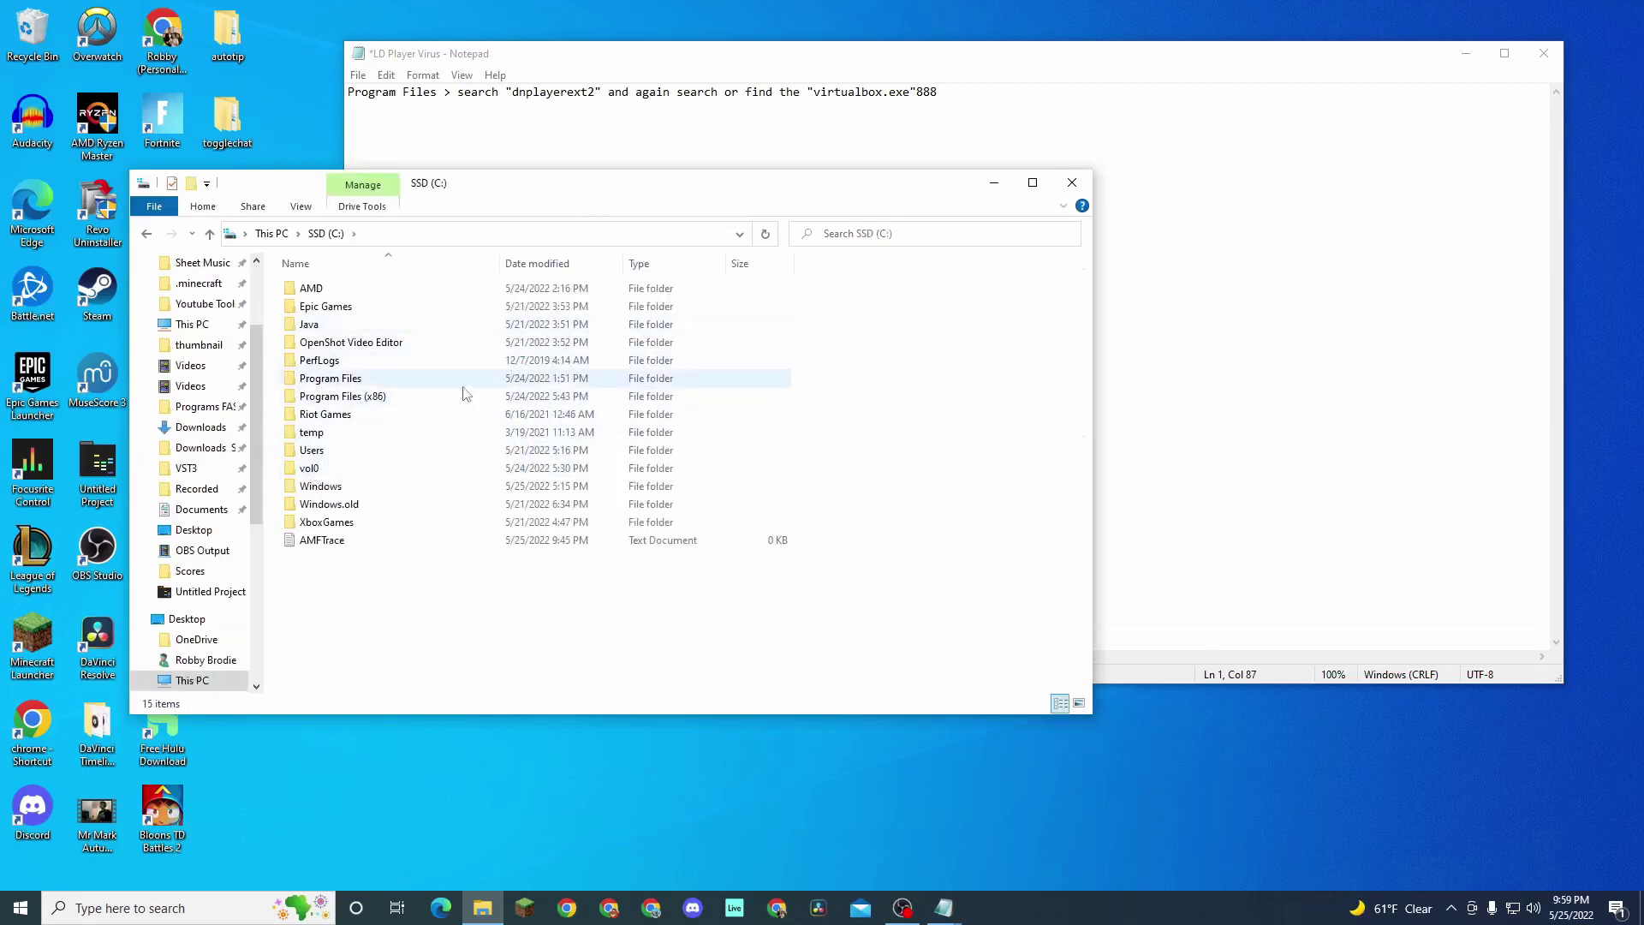
pyautogui.doubleClick(337, 383)
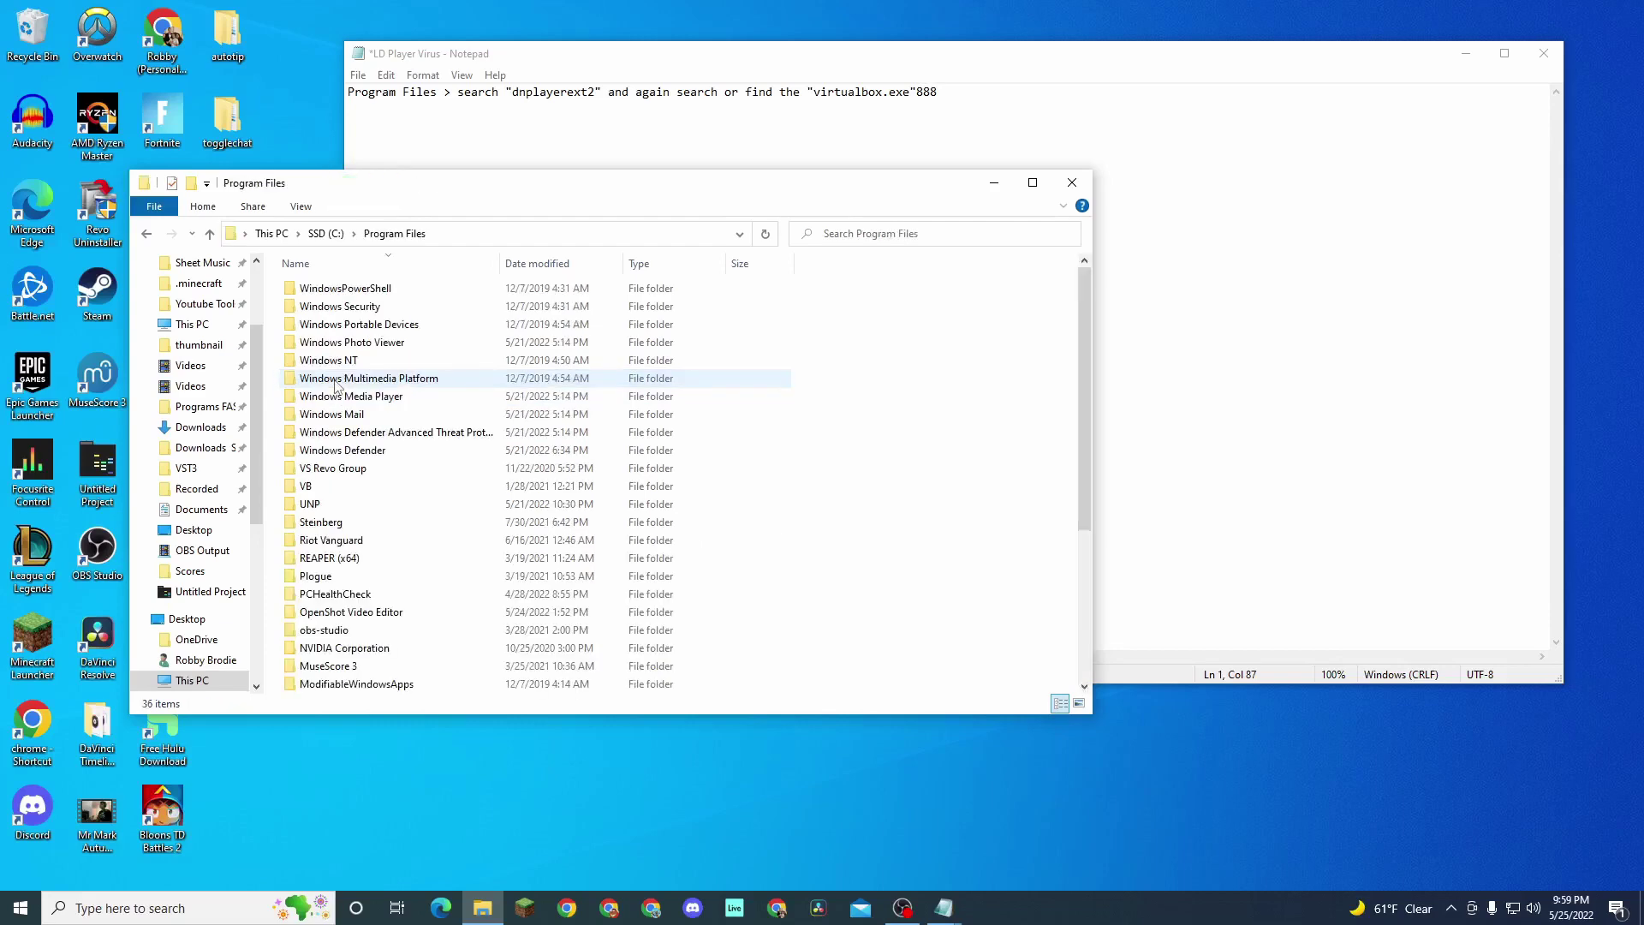
pyautogui.moveTo(511, 93); pyautogui.dragTo(595, 98)
pyautogui.hotkey('ctrl', 'c')
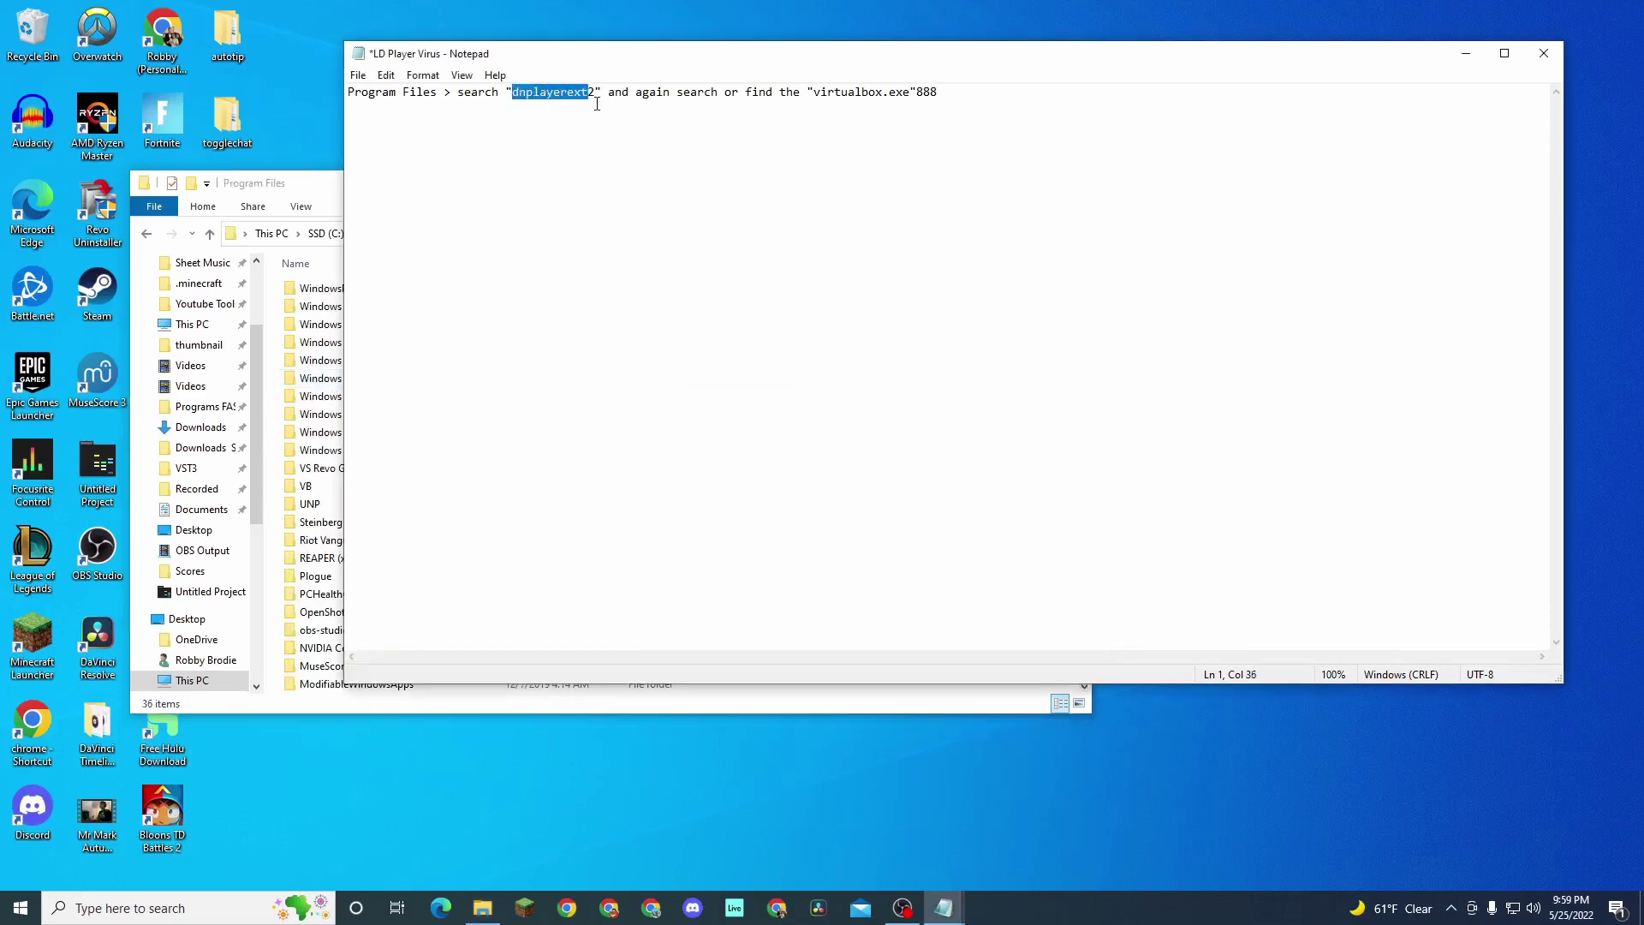
pyautogui.click(316, 192)
pyautogui.click(828, 234)
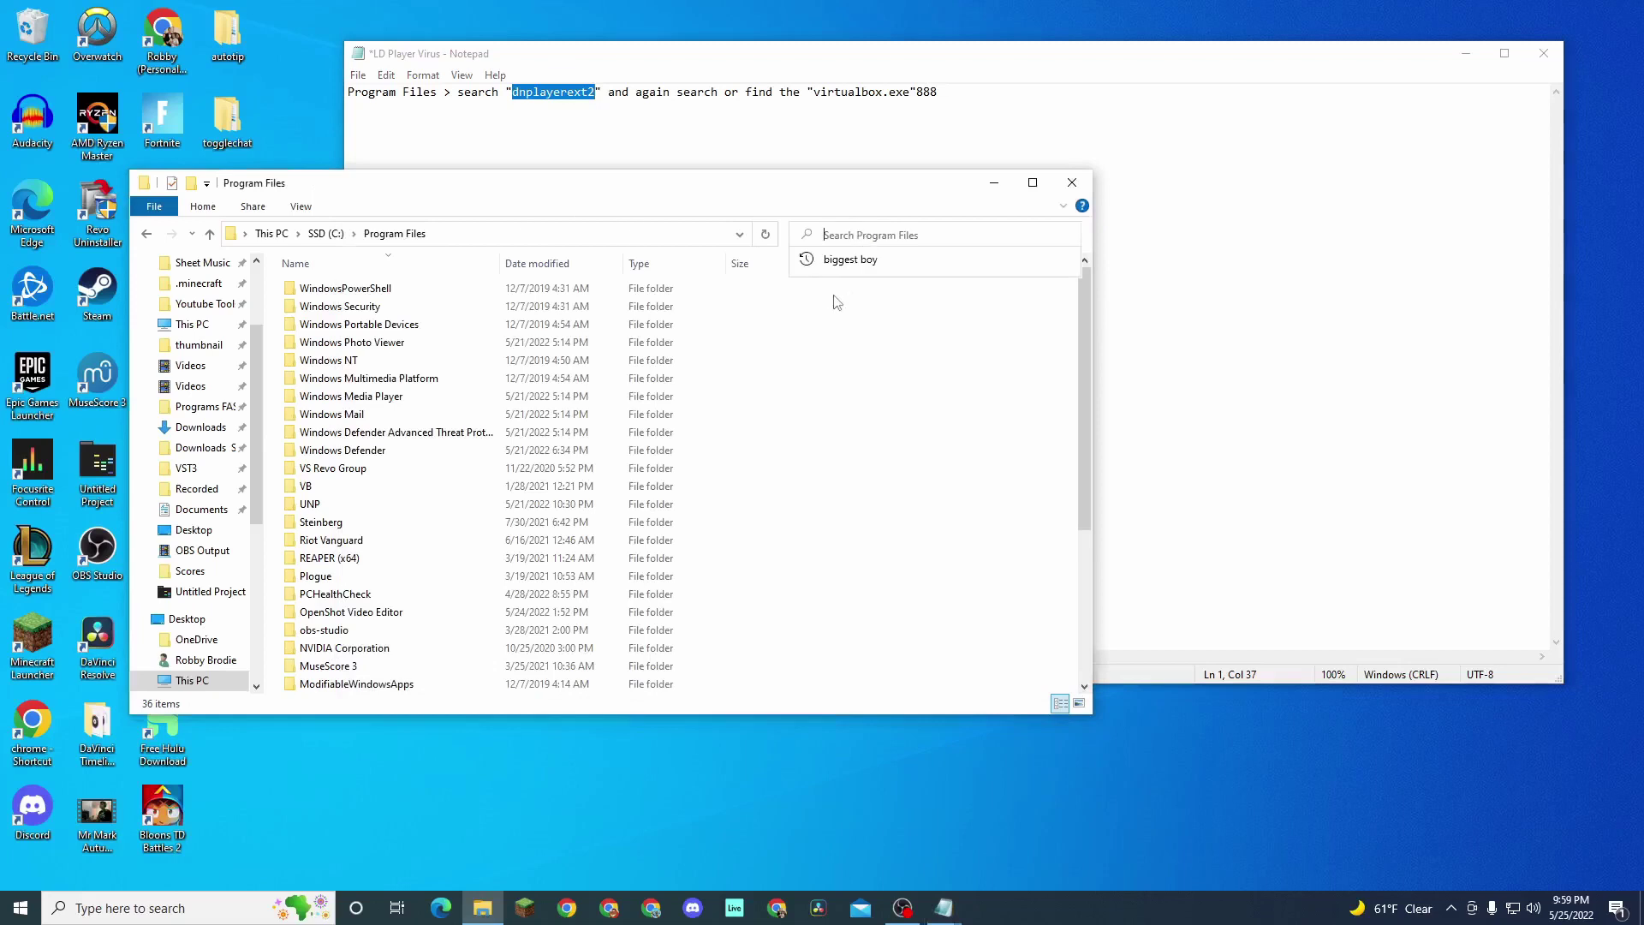
pyautogui.hotkey('ctrl', 'v')
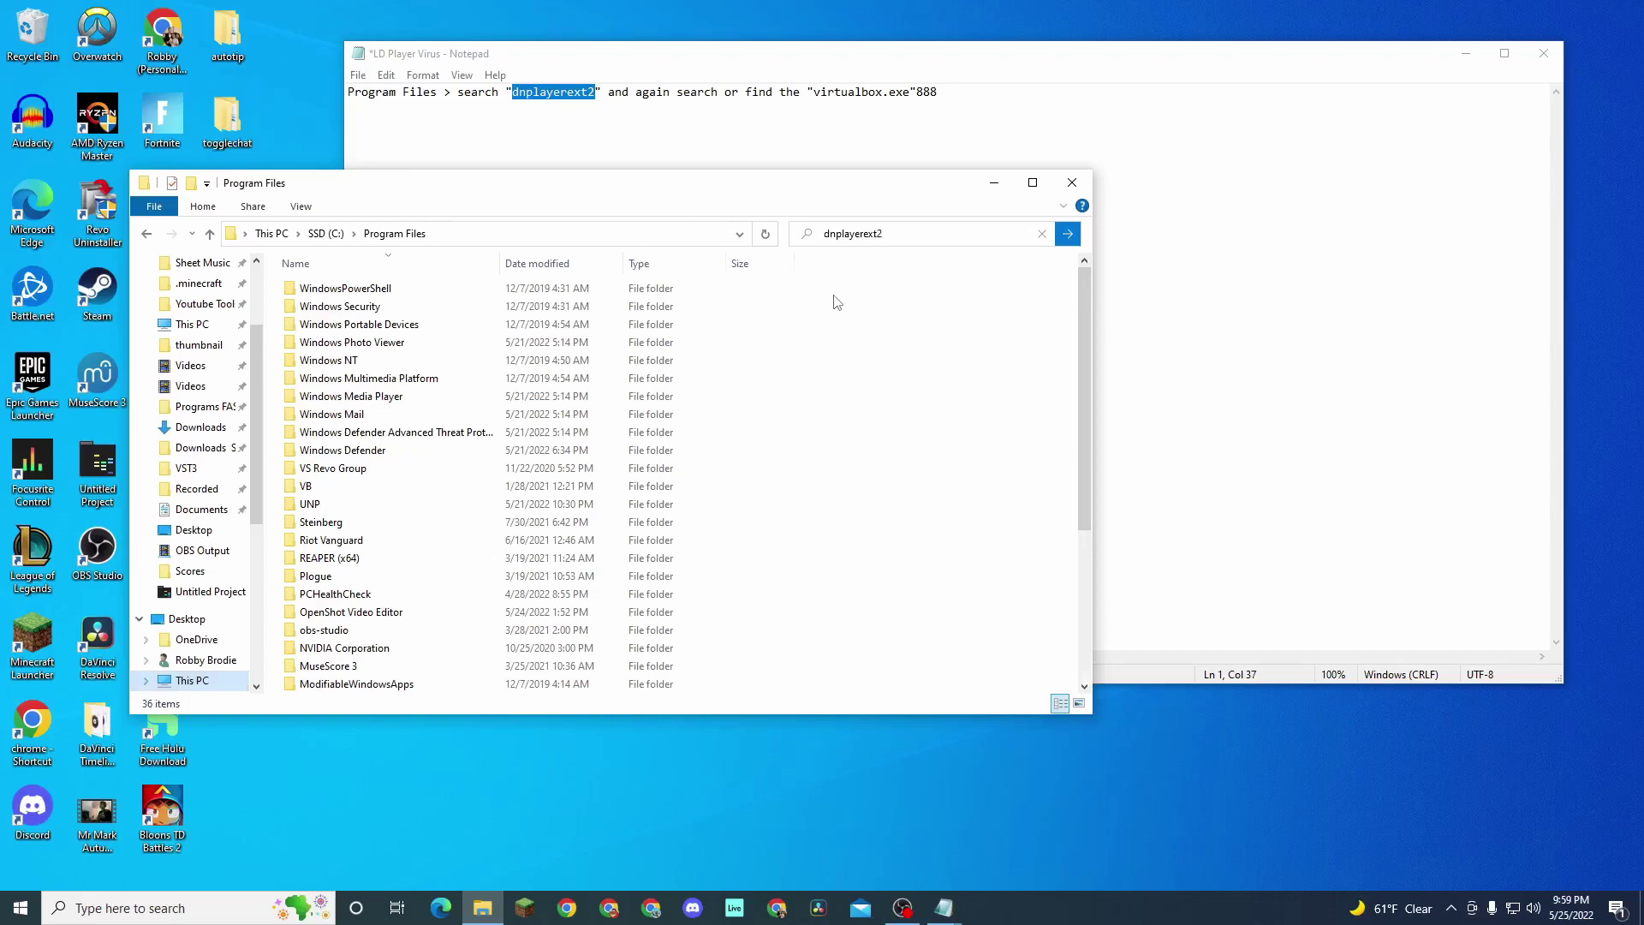
pyautogui.press('Return')
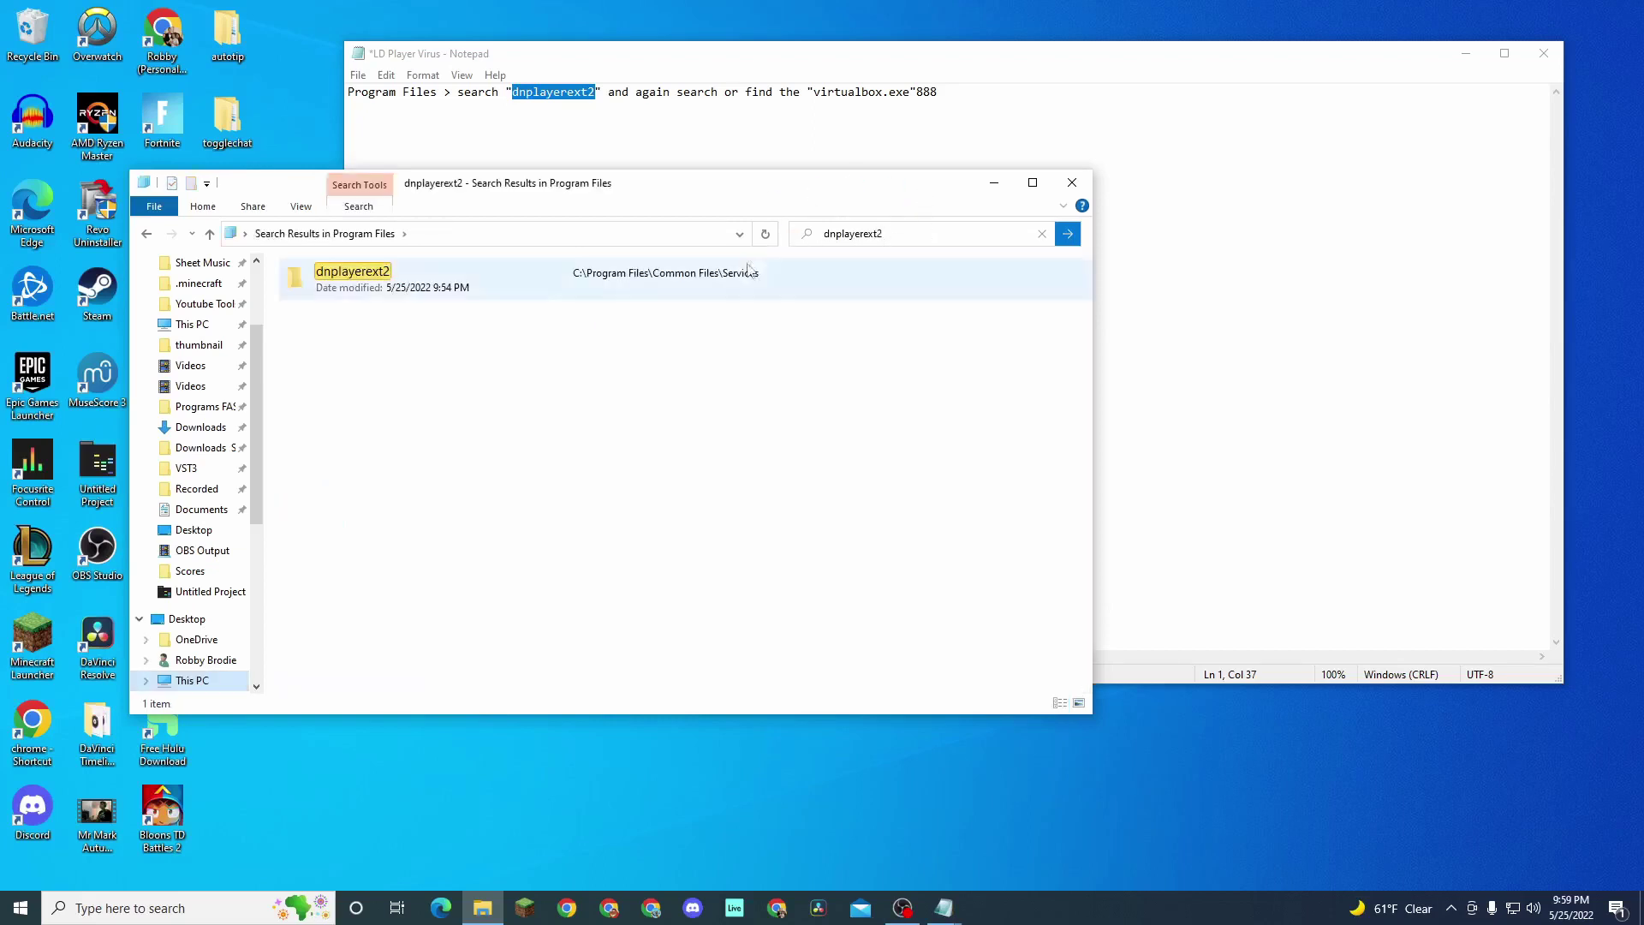
# Step: Delete the found dnplayerext2 folder with admin approval and refresh to confirm it's gone
pyautogui.click(425, 290)
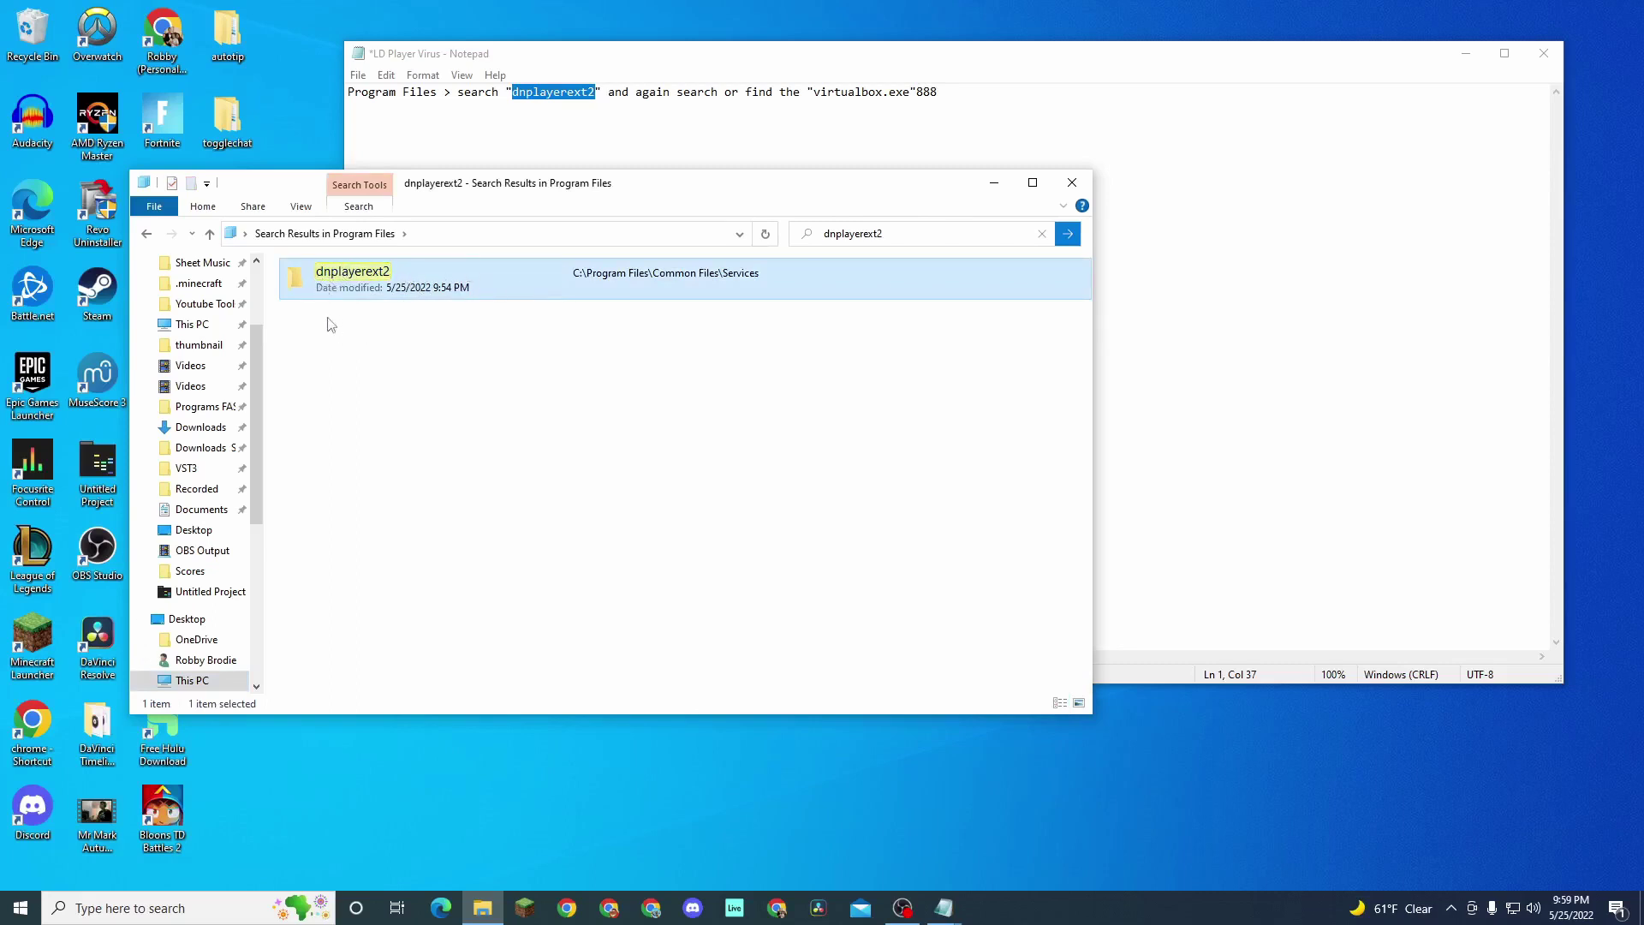
pyautogui.rightClick(444, 277)
pyautogui.click(543, 544)
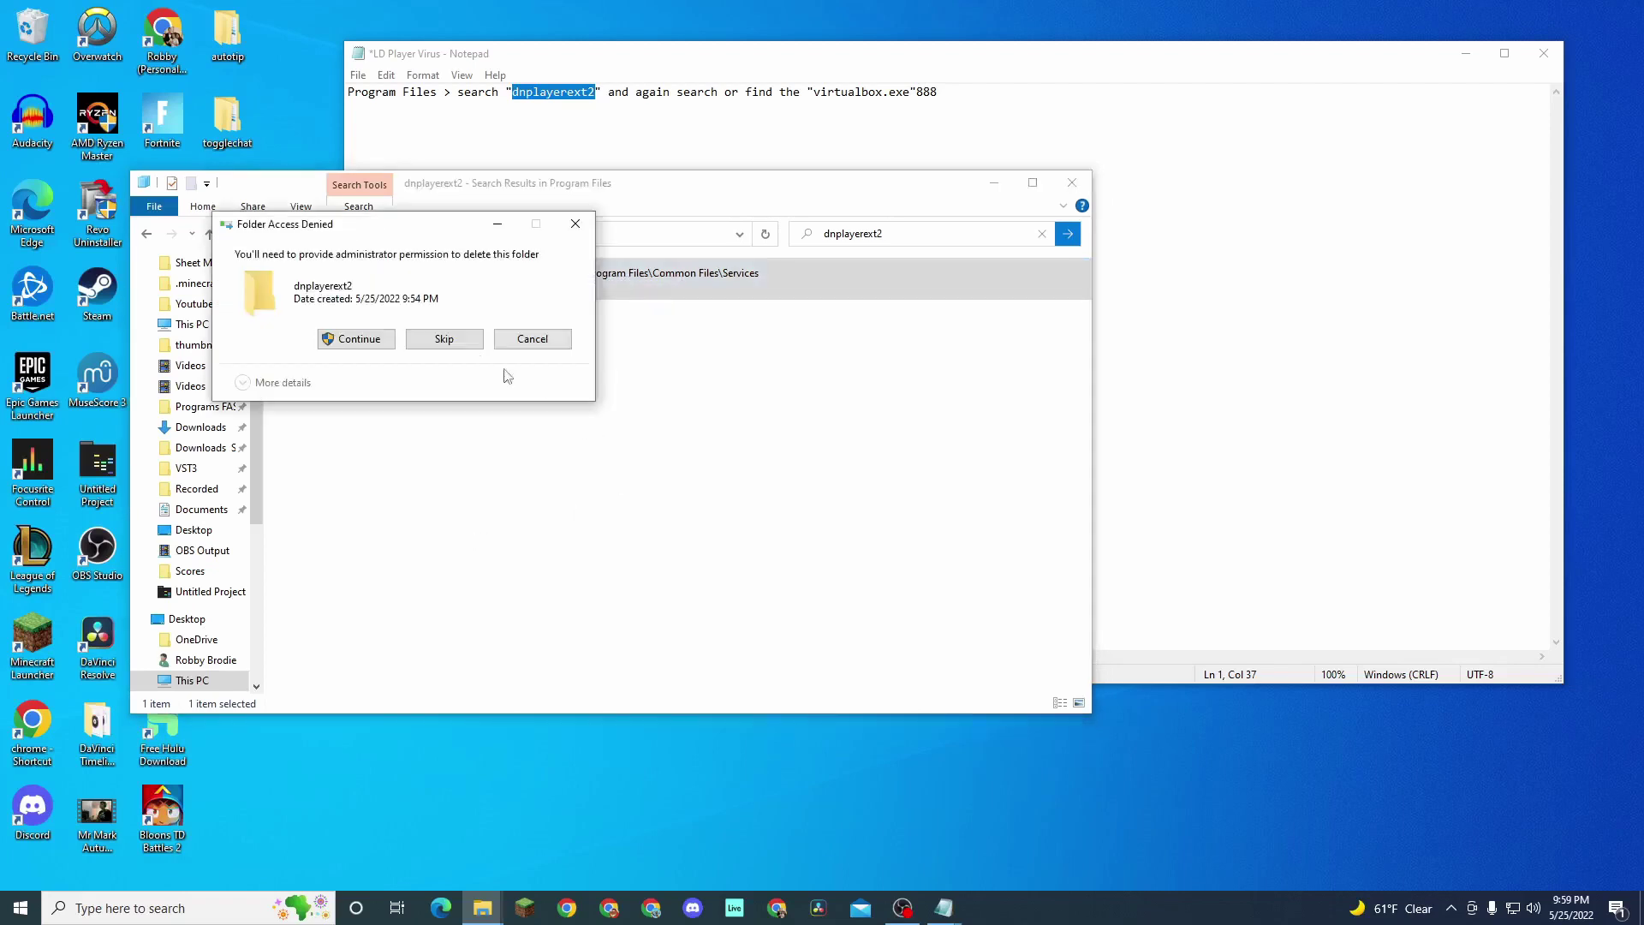
pyautogui.click(355, 342)
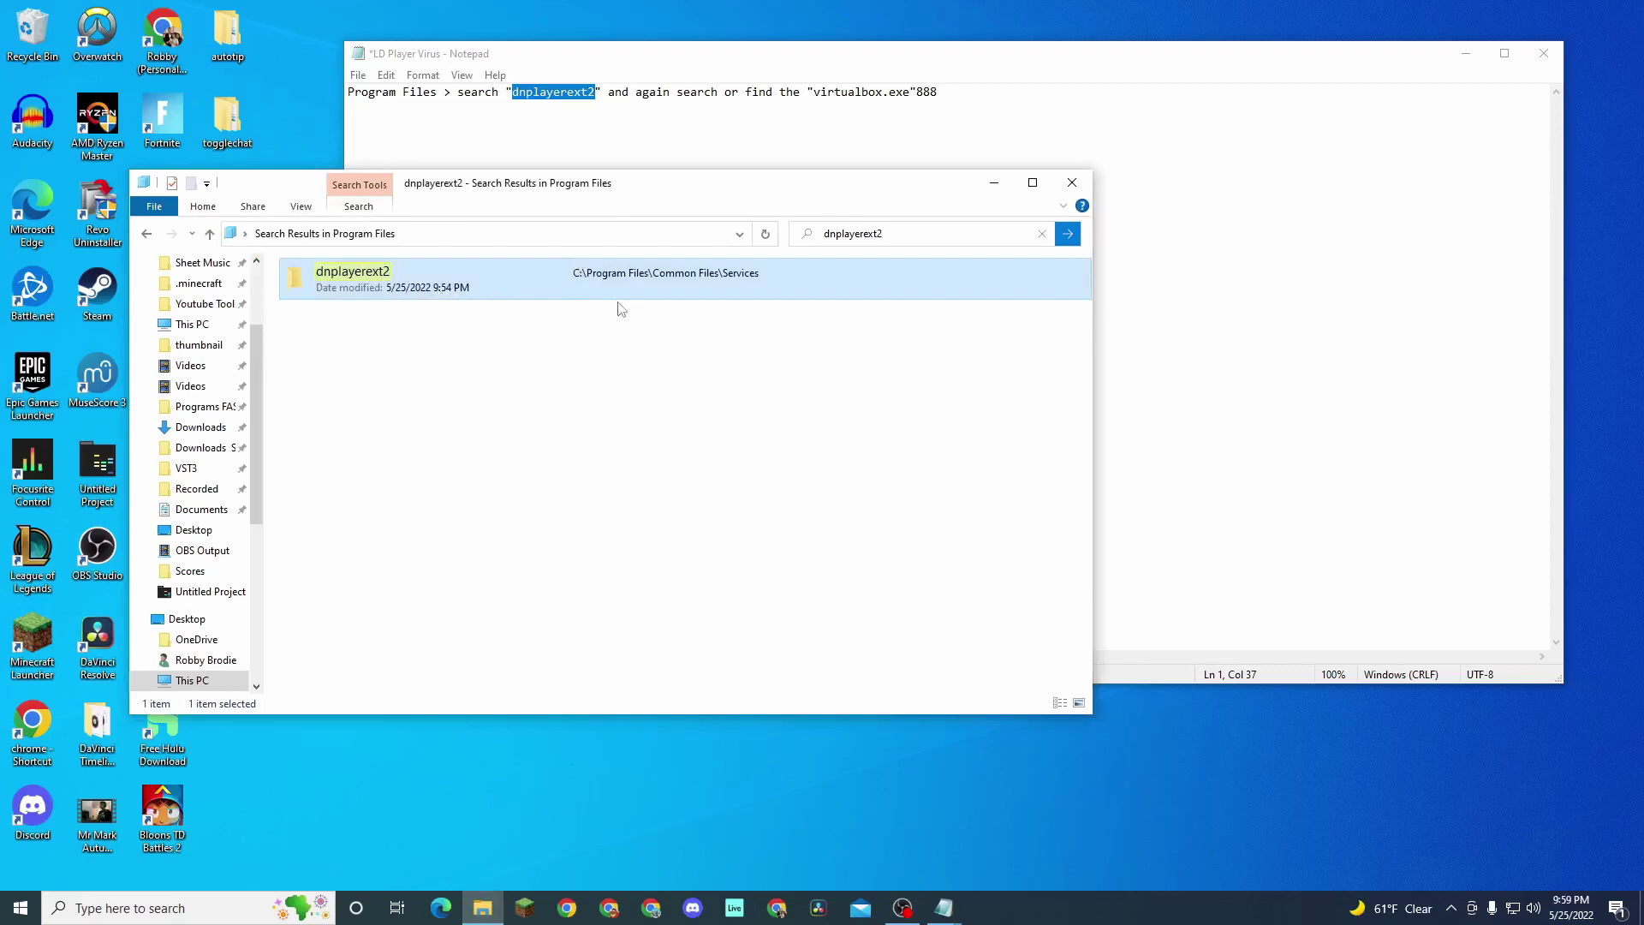
pyautogui.click(764, 233)
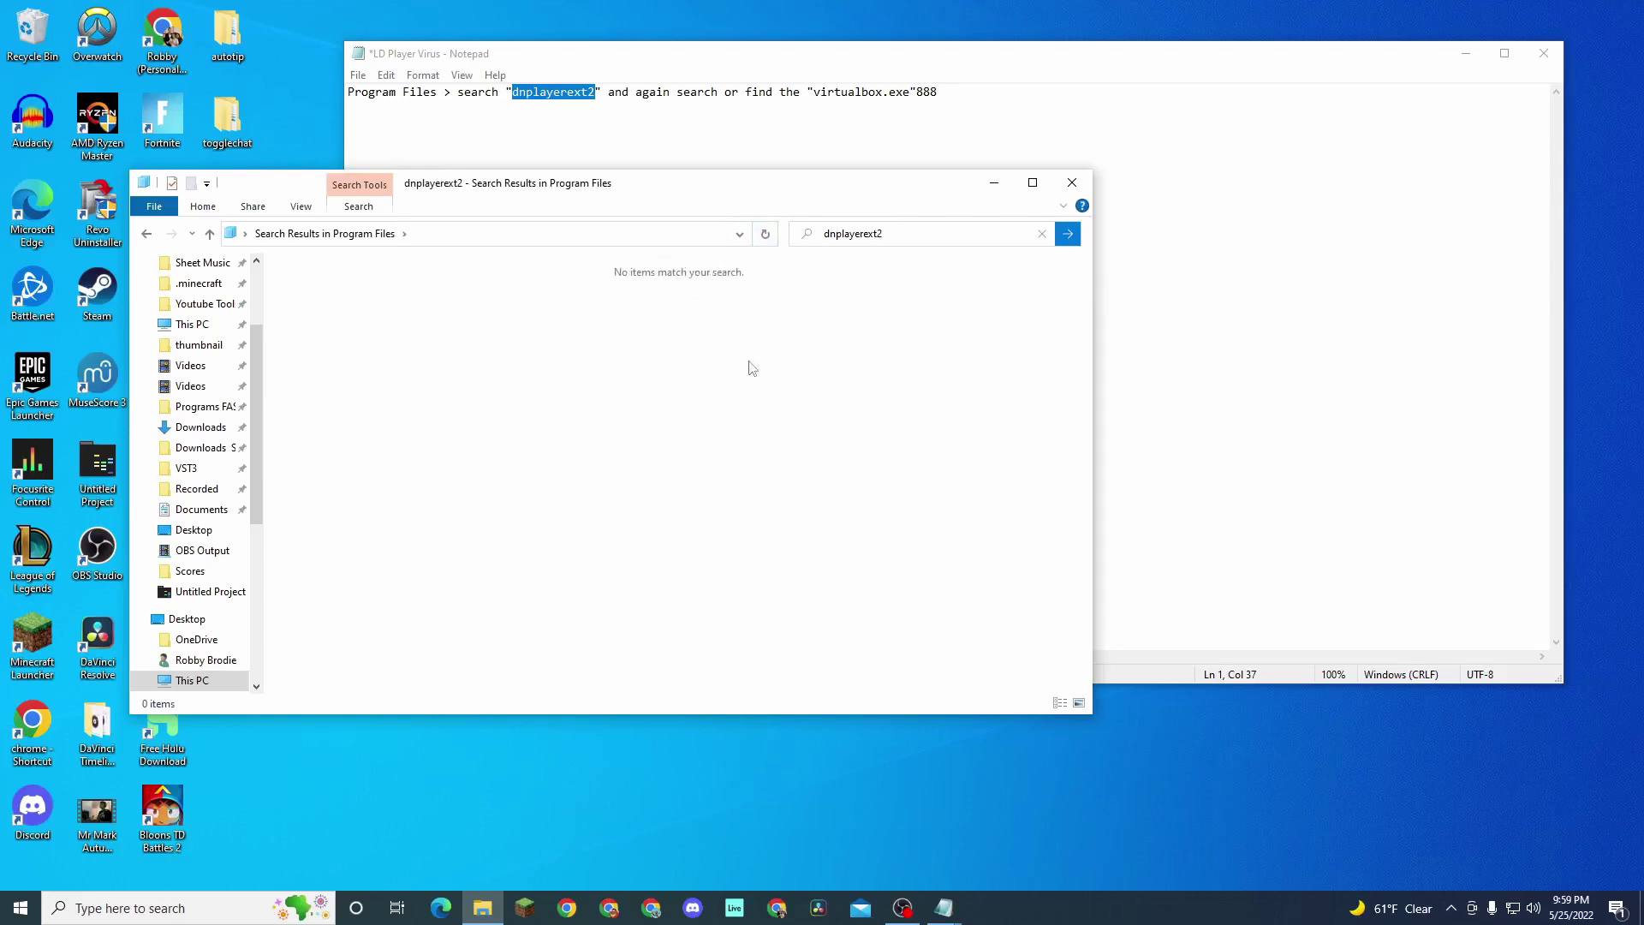
pyautogui.moveTo(813, 94); pyautogui.dragTo(913, 94)
pyautogui.hotkey('ctrl', 'c')
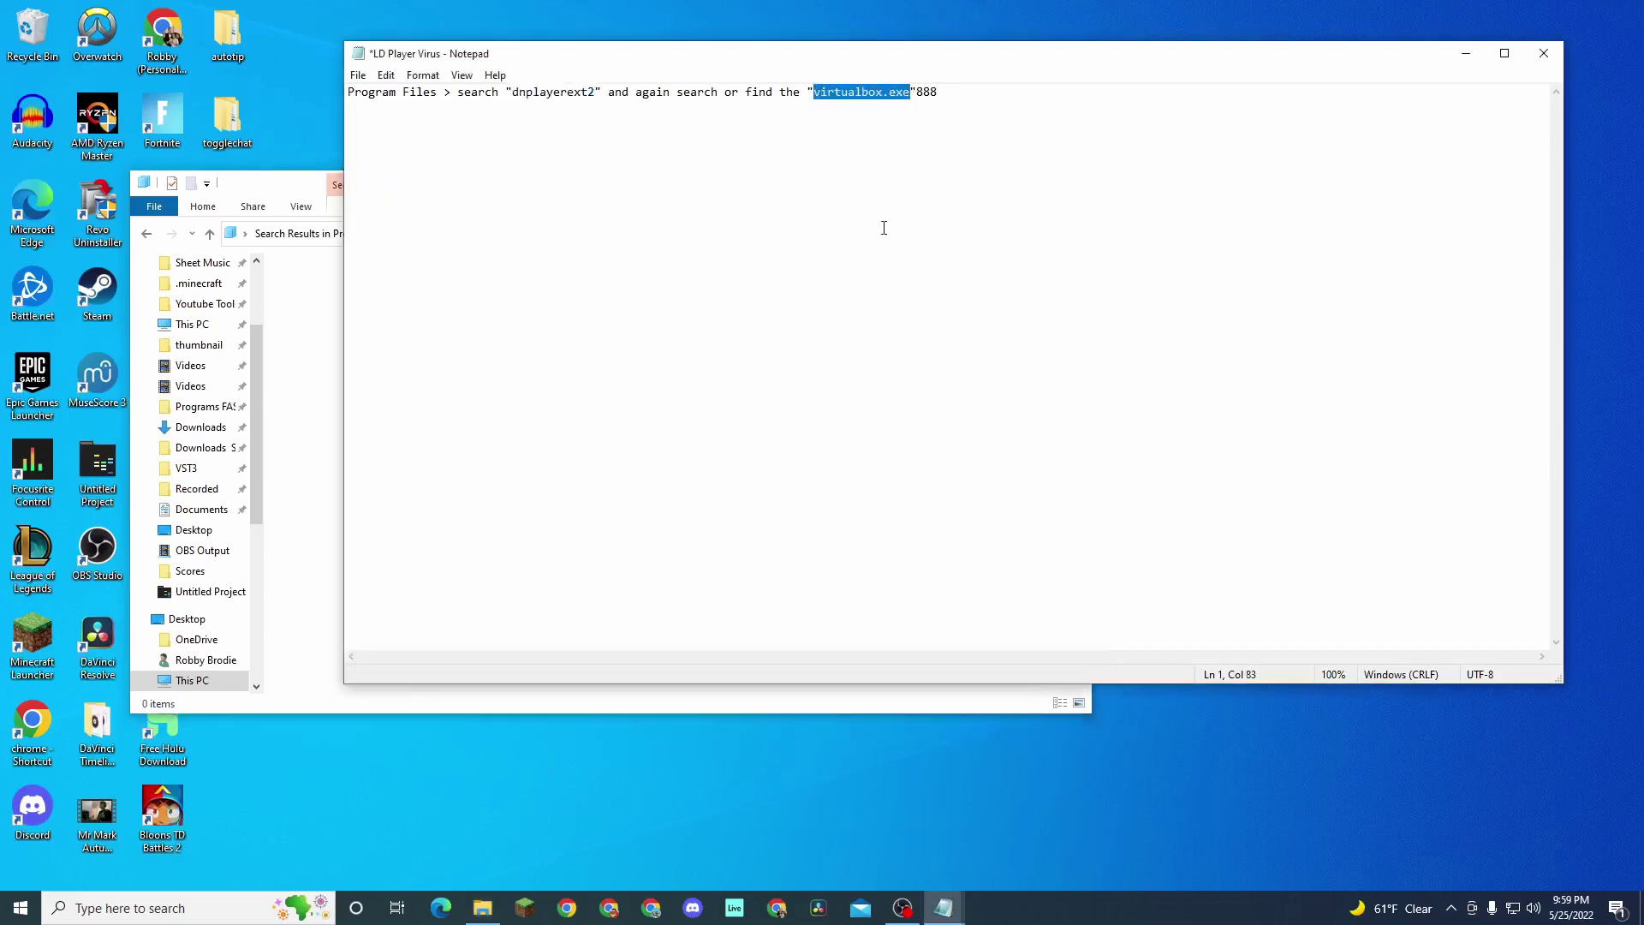
# Step: Search C:\Program Files for virtualbox.exe instead of dnplayerext2
pyautogui.click(276, 191)
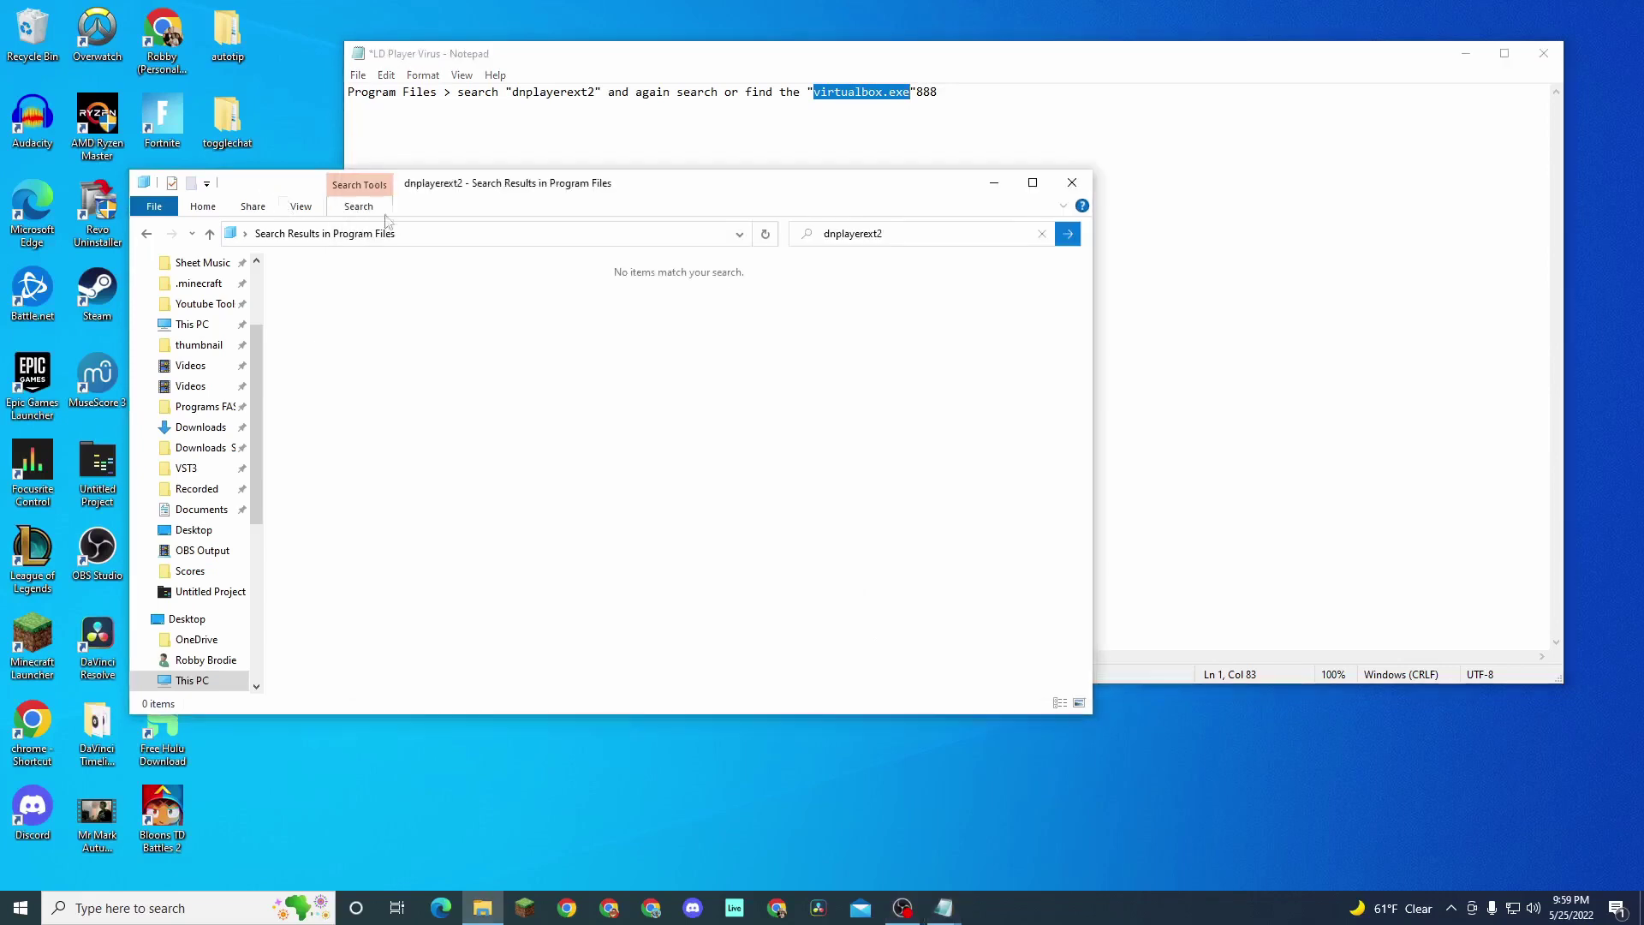
pyautogui.click(811, 239)
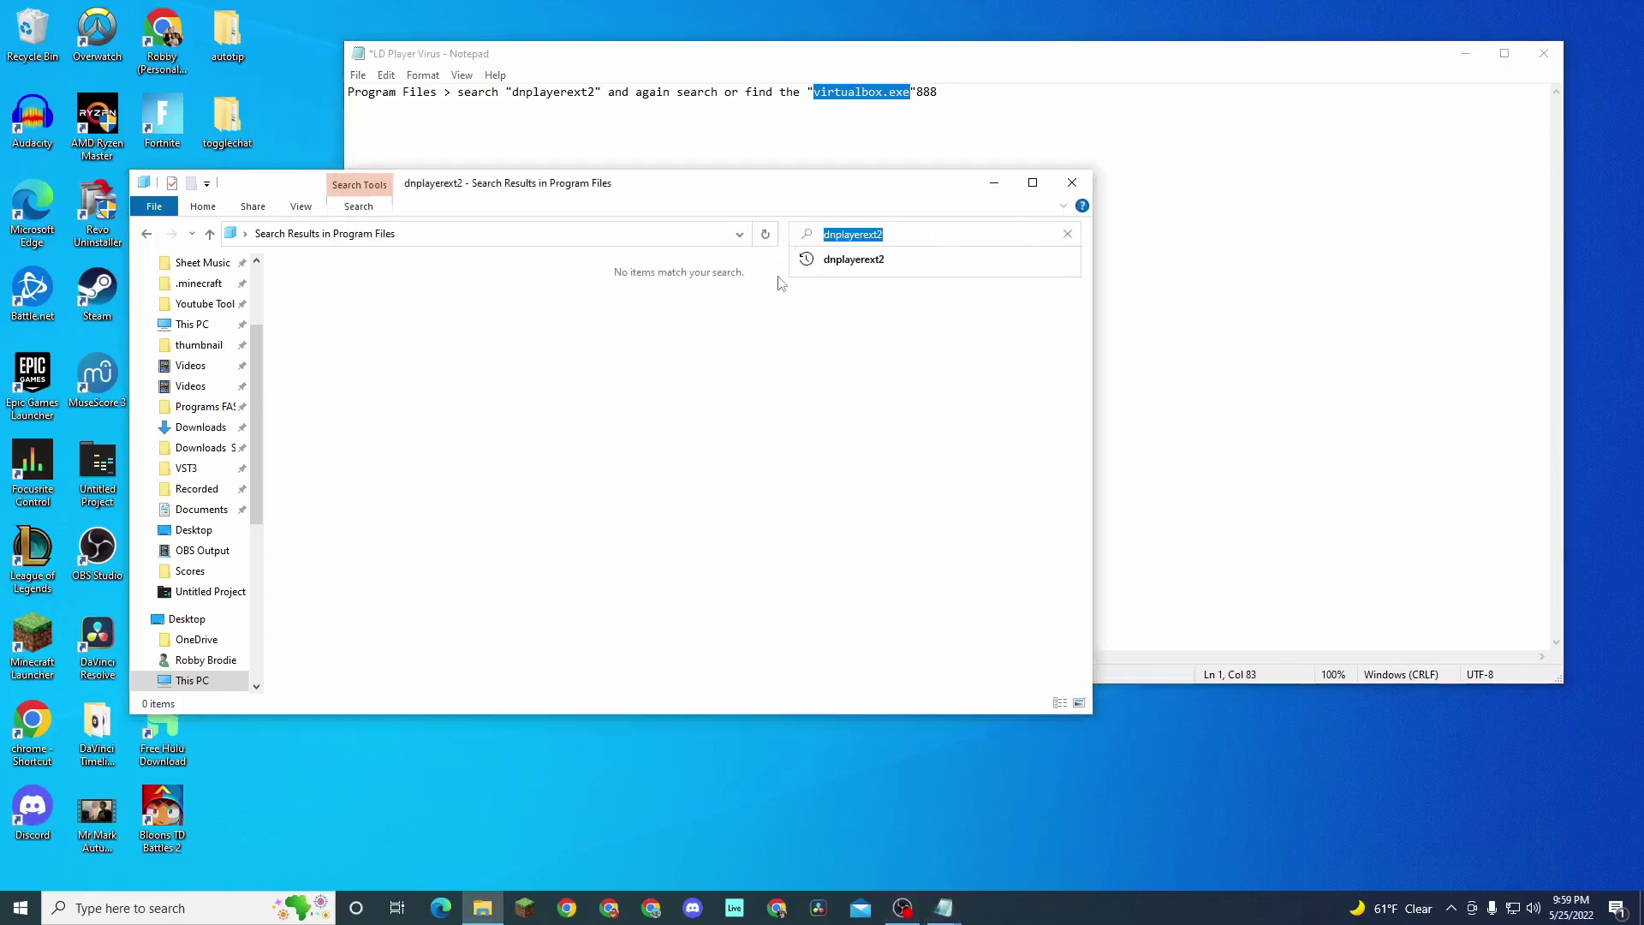
pyautogui.hotkey('ctrl', 'v')
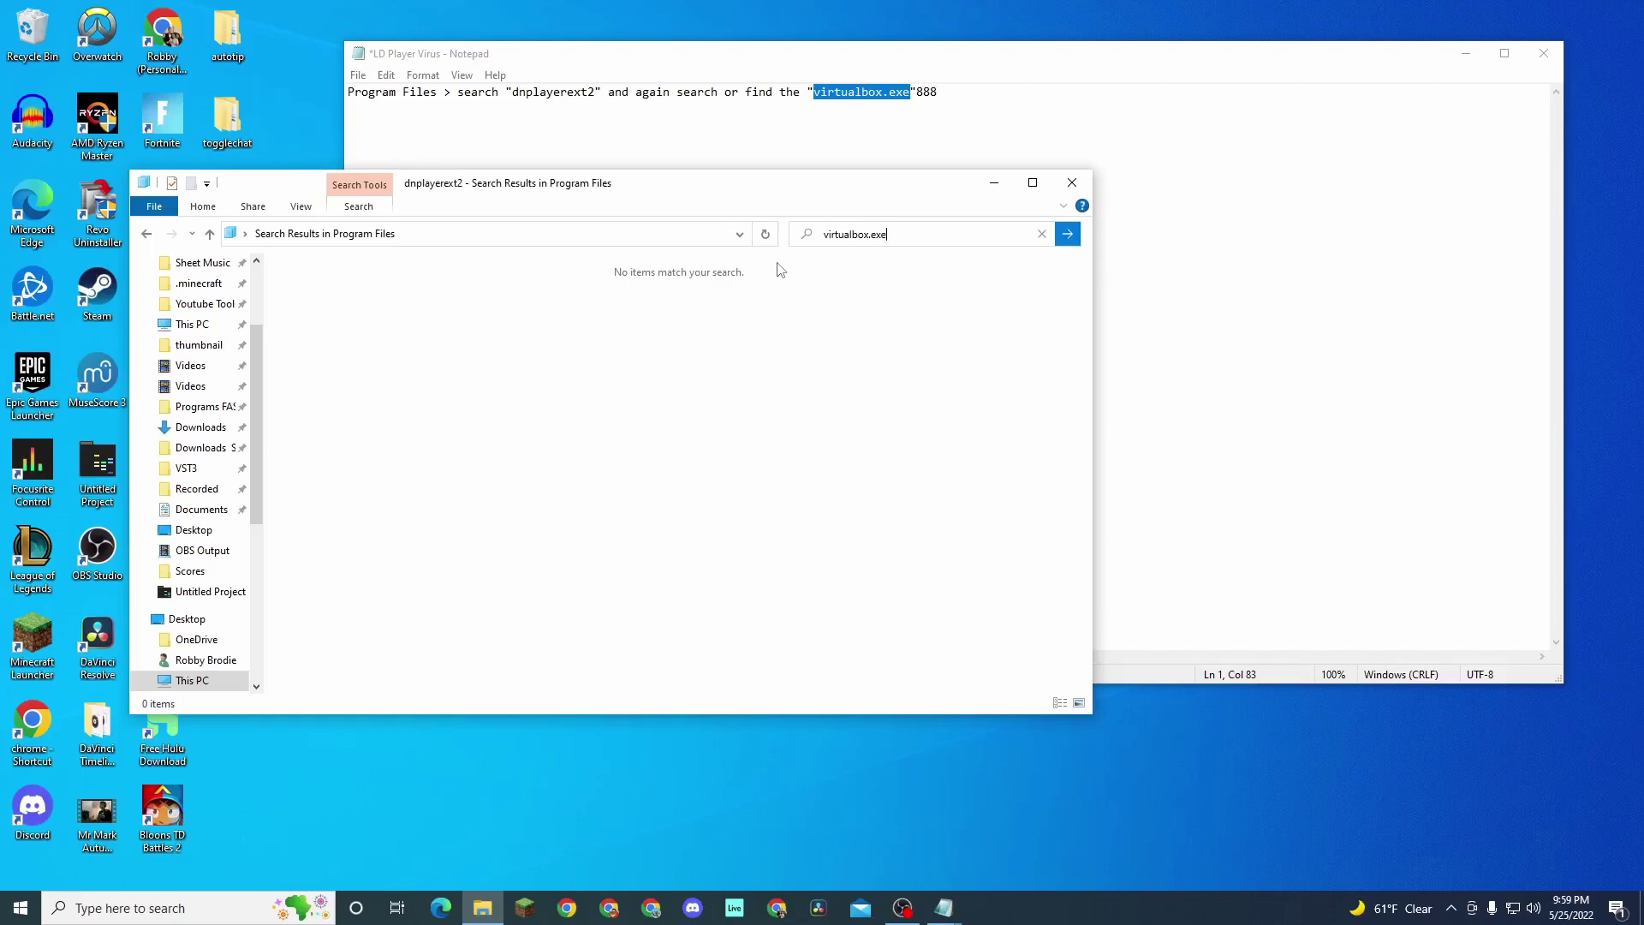
pyautogui.press('Return')
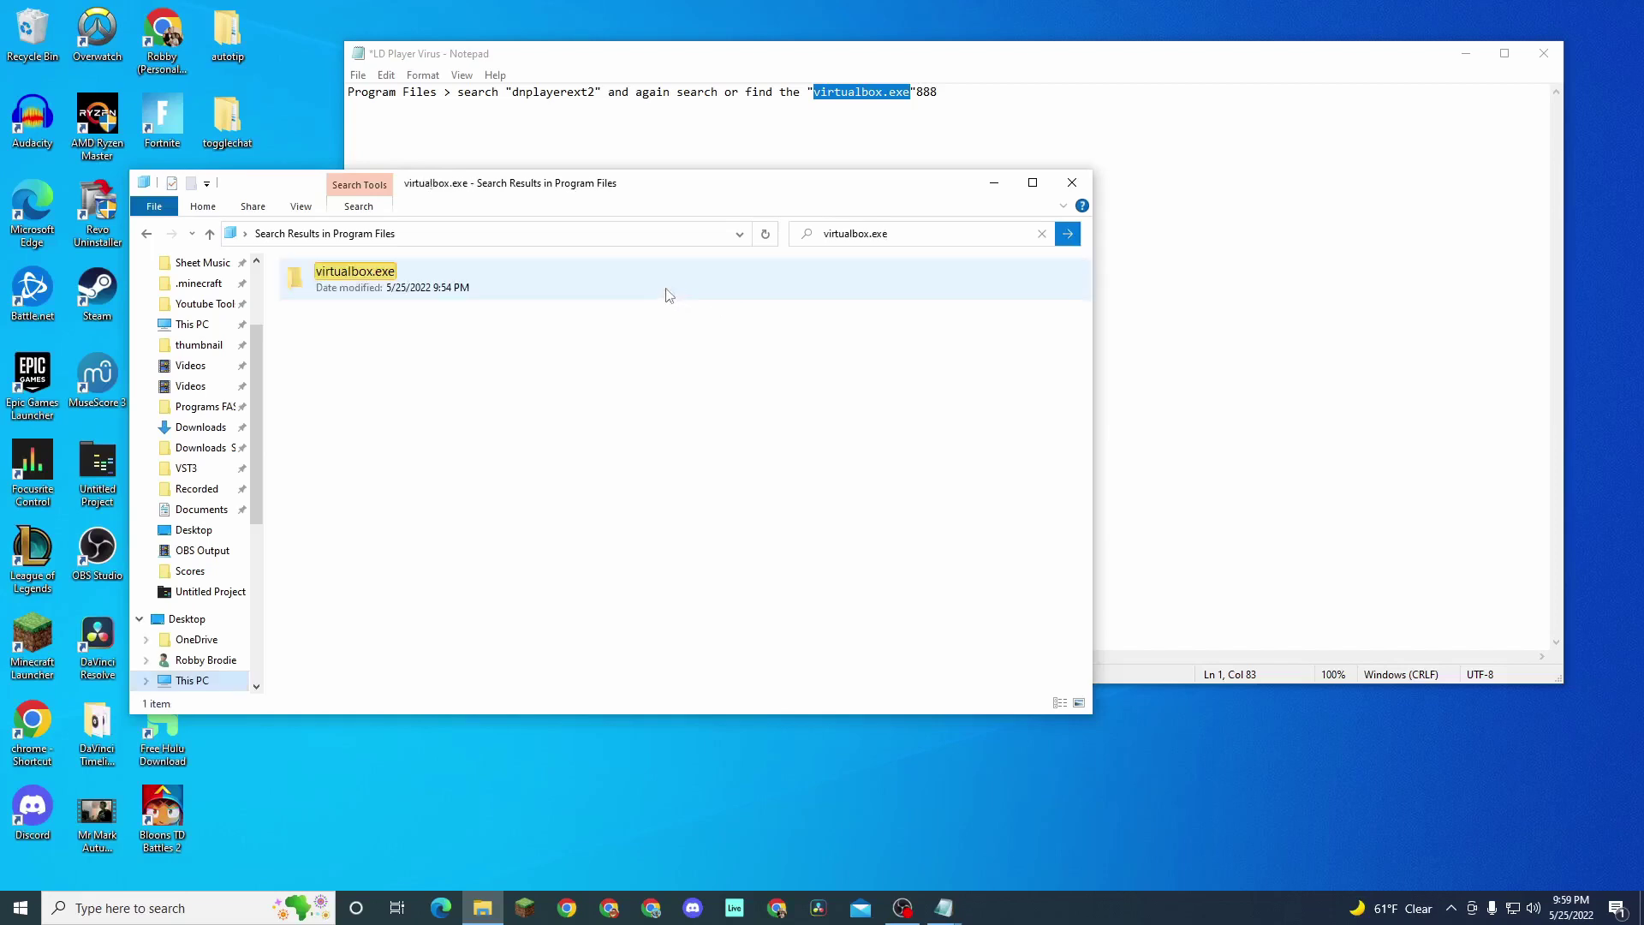
# Step: Delete the virtualbox.exe result with admin approval and return to This PC
pyautogui.rightClick(445, 279)
pyautogui.click(521, 541)
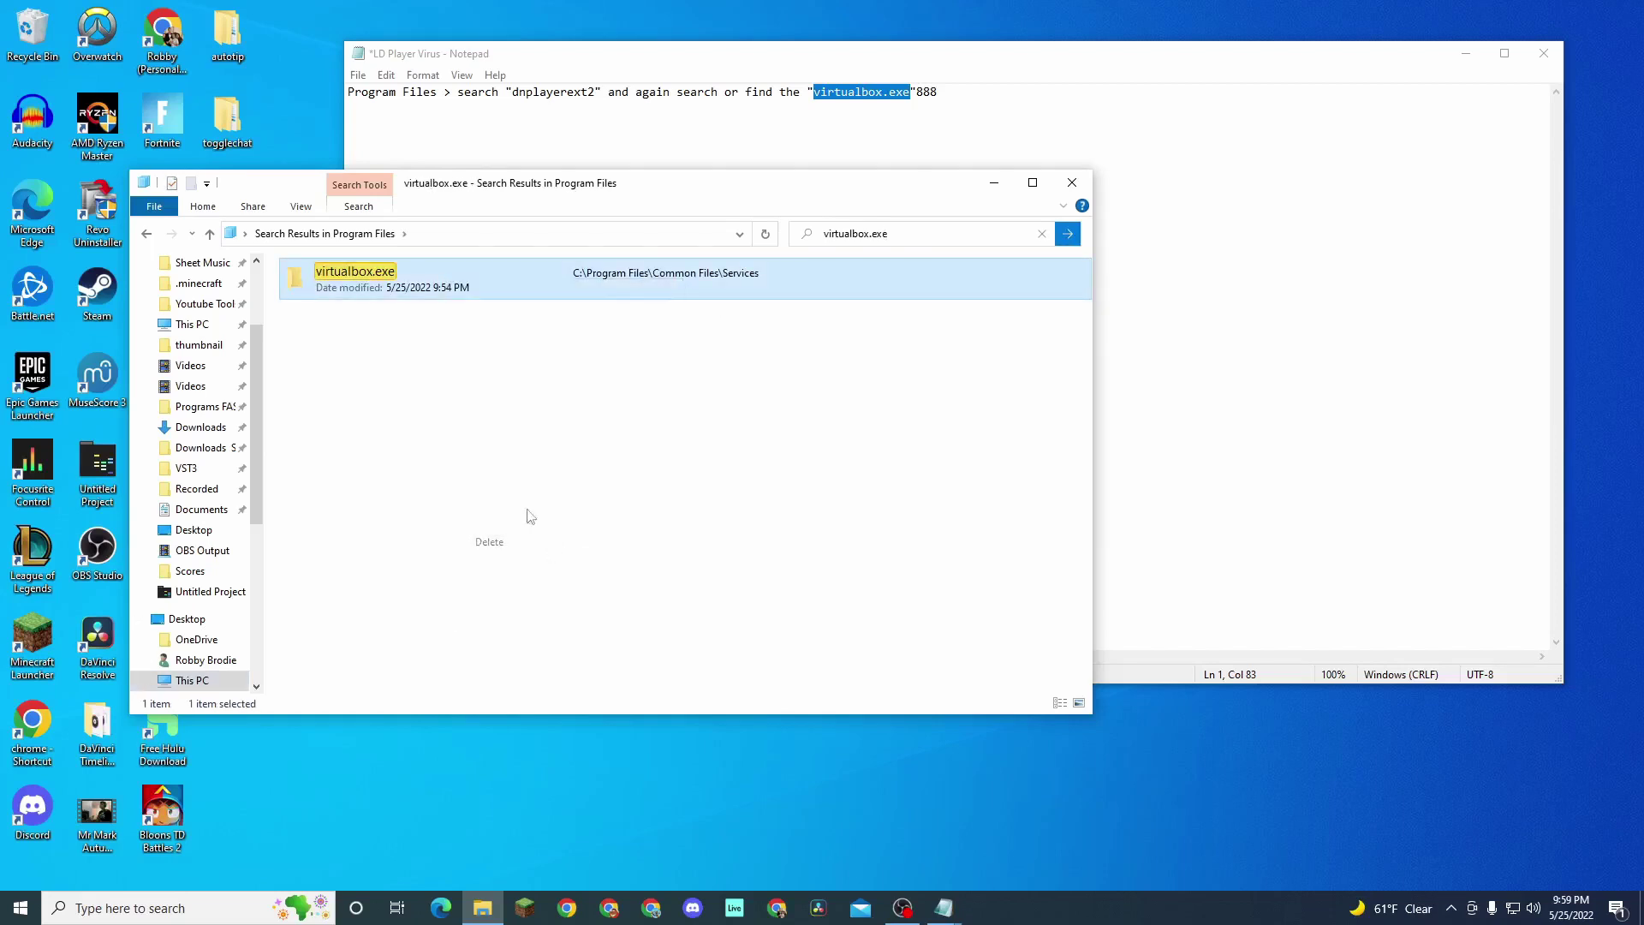
pyautogui.click(774, 338)
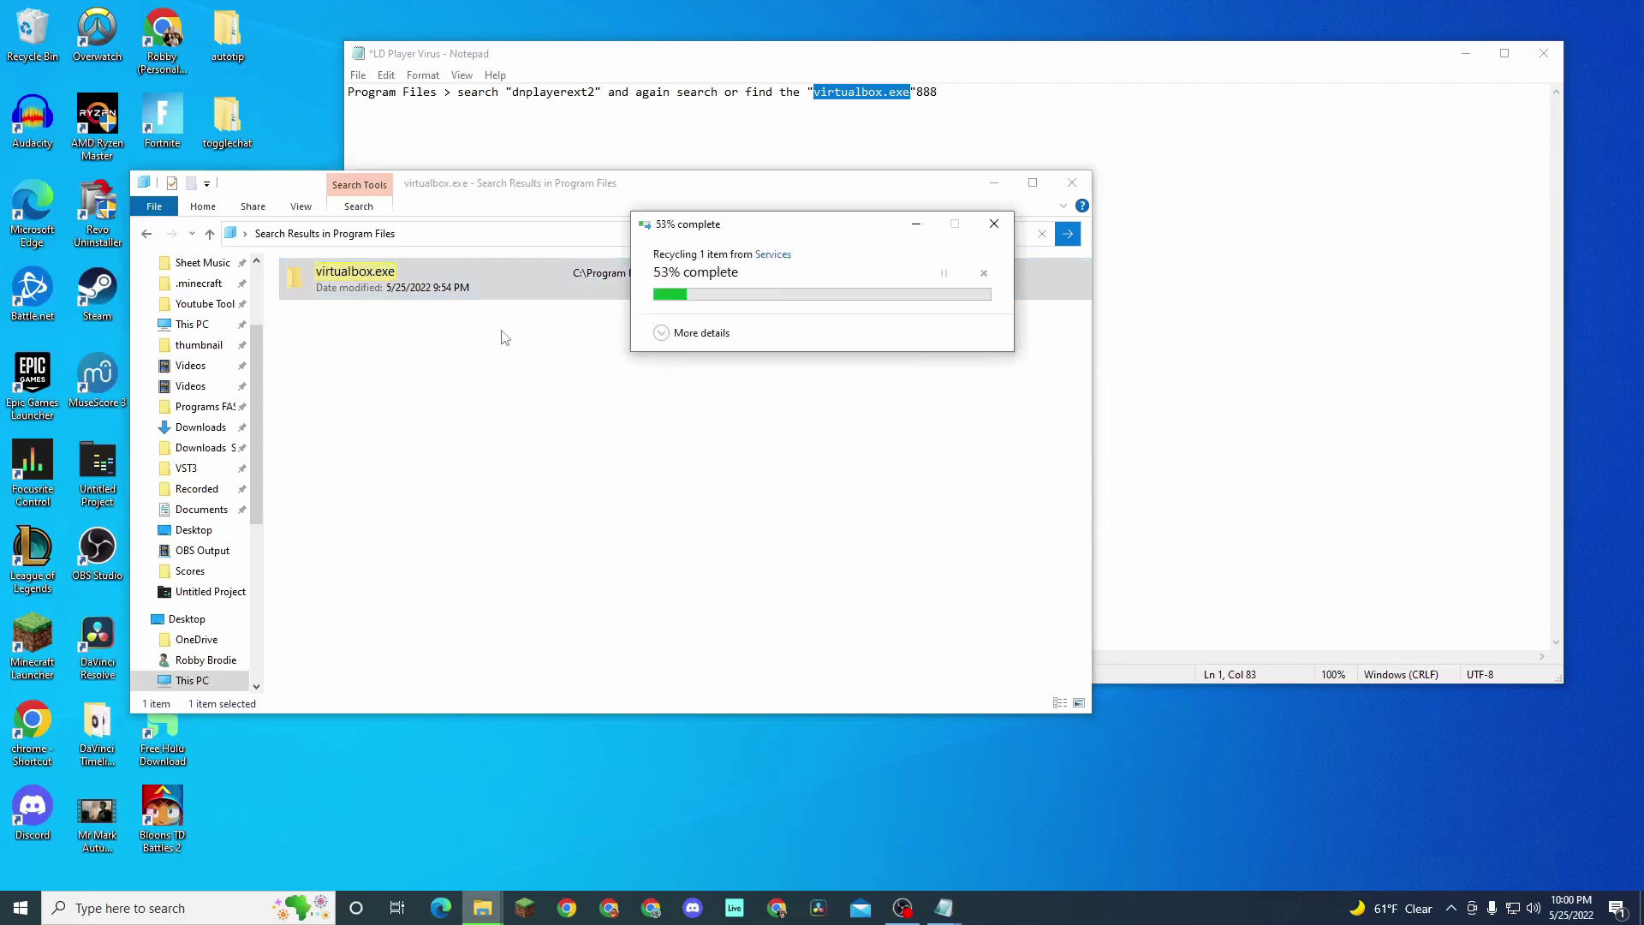
pyautogui.click(193, 680)
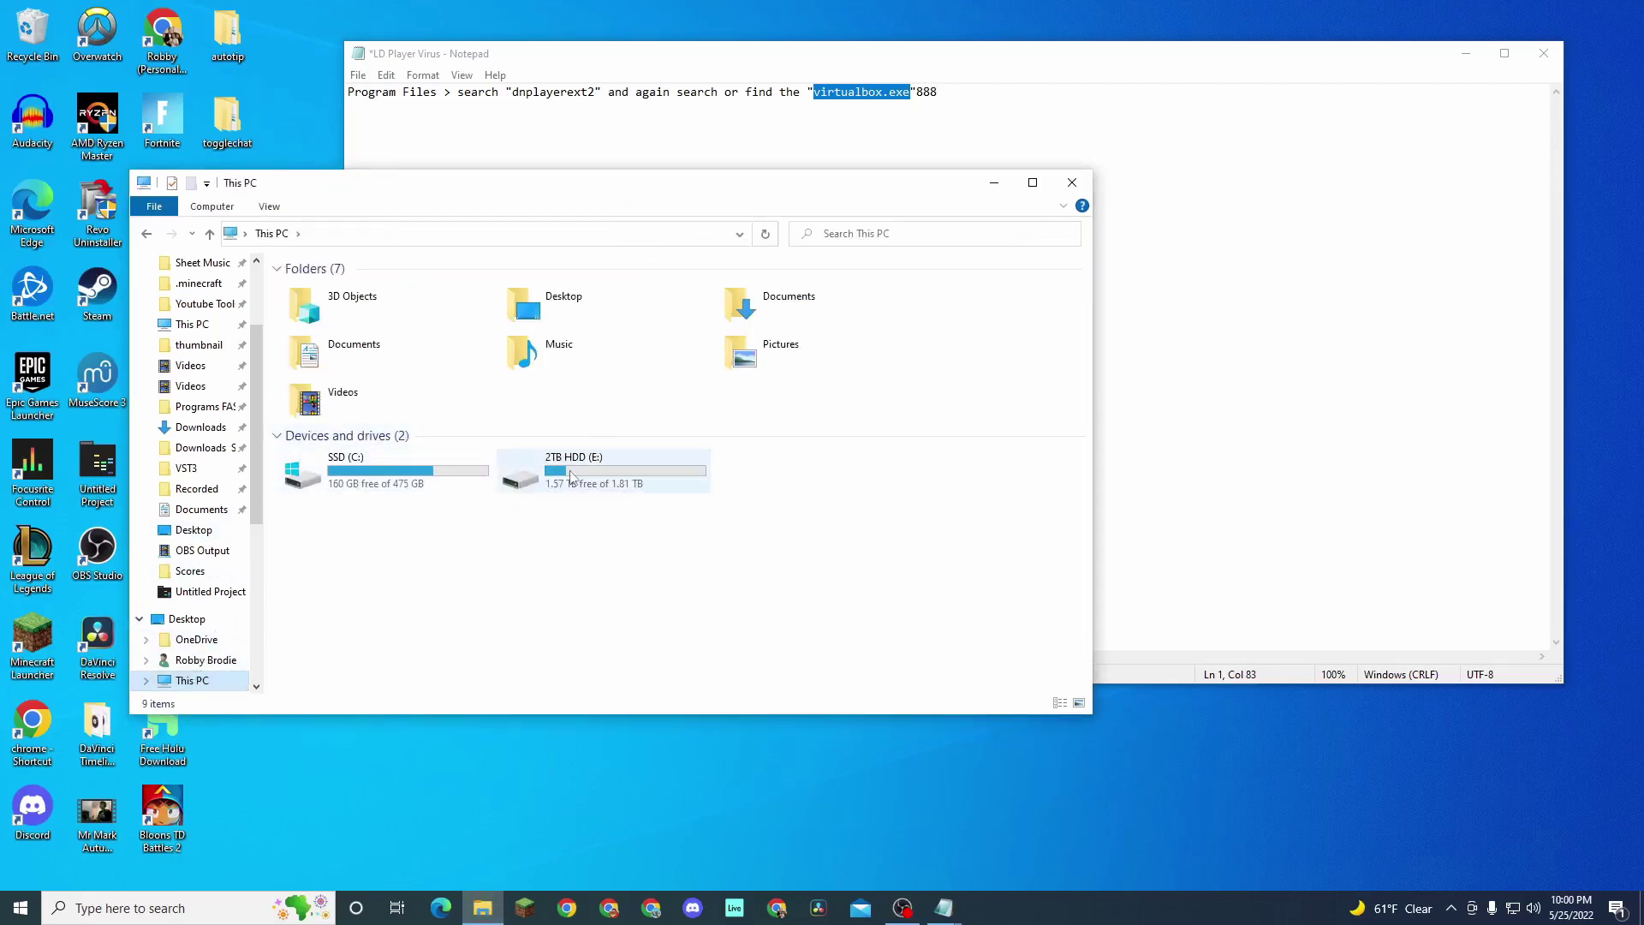
# Step: Search E:\Program Files on the 2TB HDD for virtualbox.exe
pyautogui.doubleClick(571, 477)
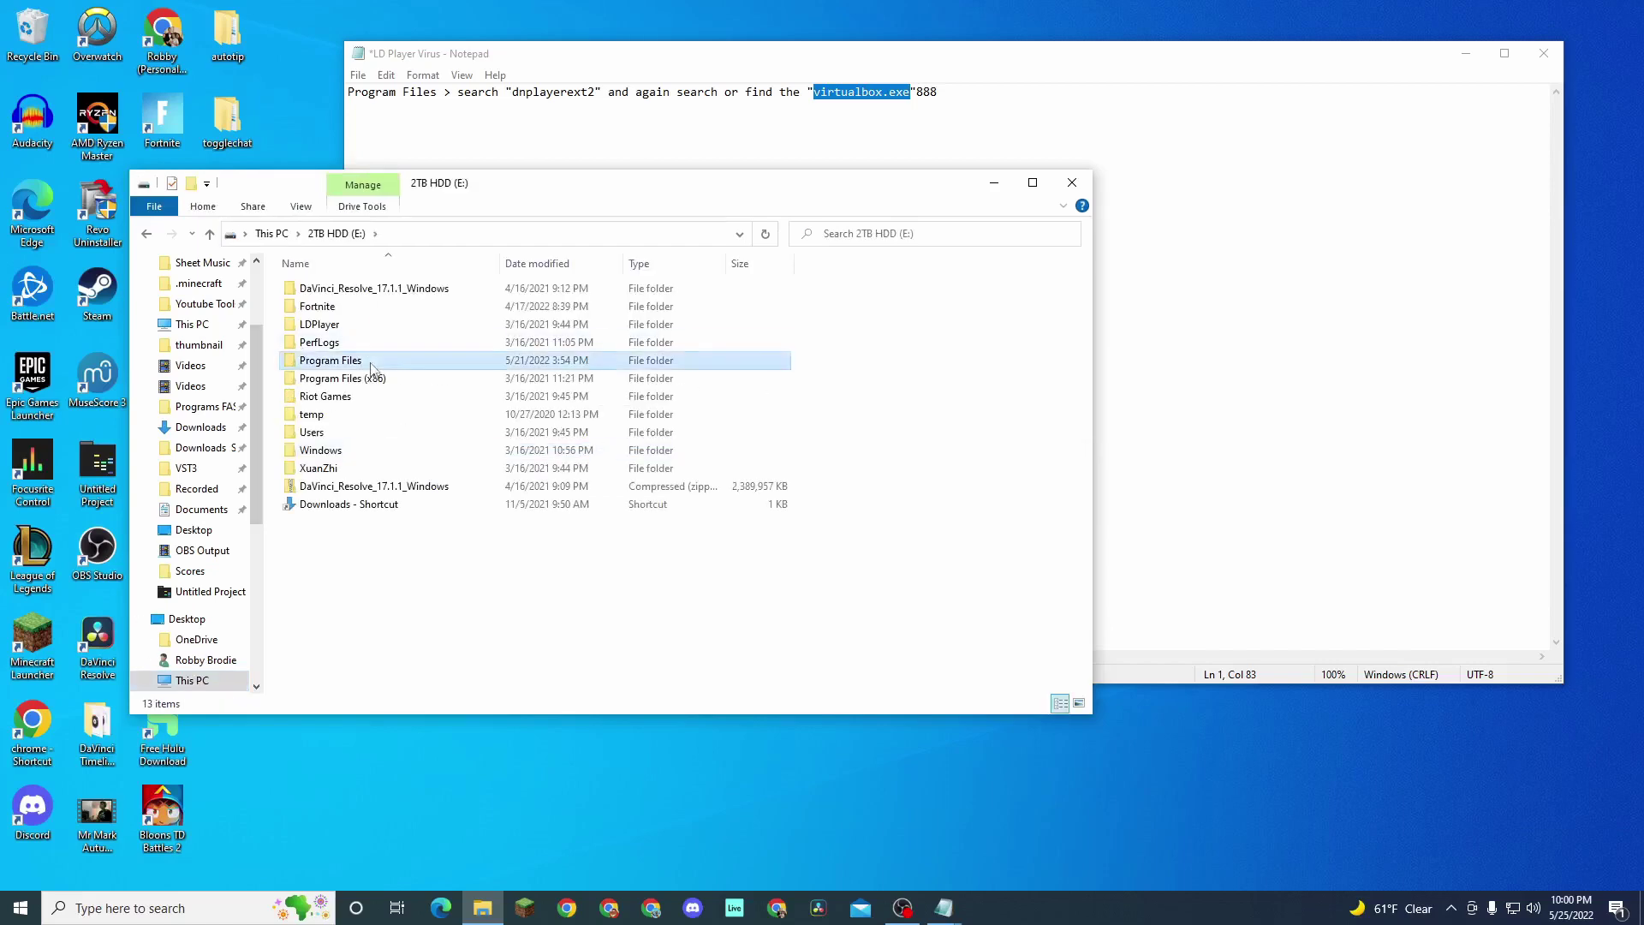
pyautogui.doubleClick(373, 366)
pyautogui.click(883, 236)
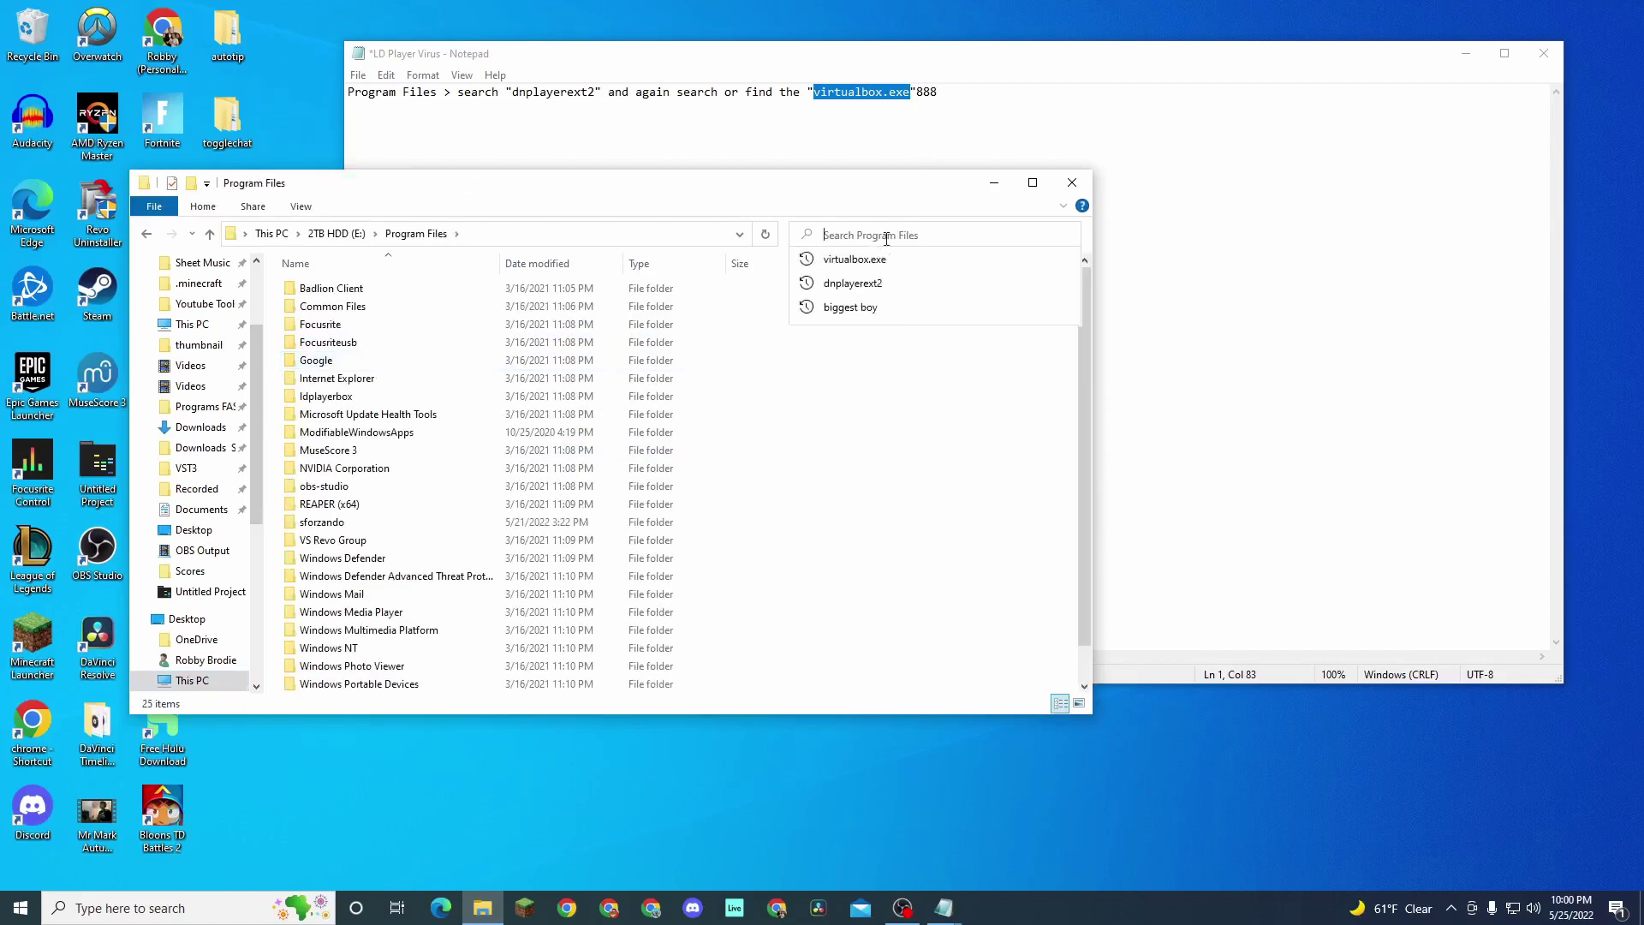
pyautogui.write('virtualbox.exe')
pyautogui.press('Return')
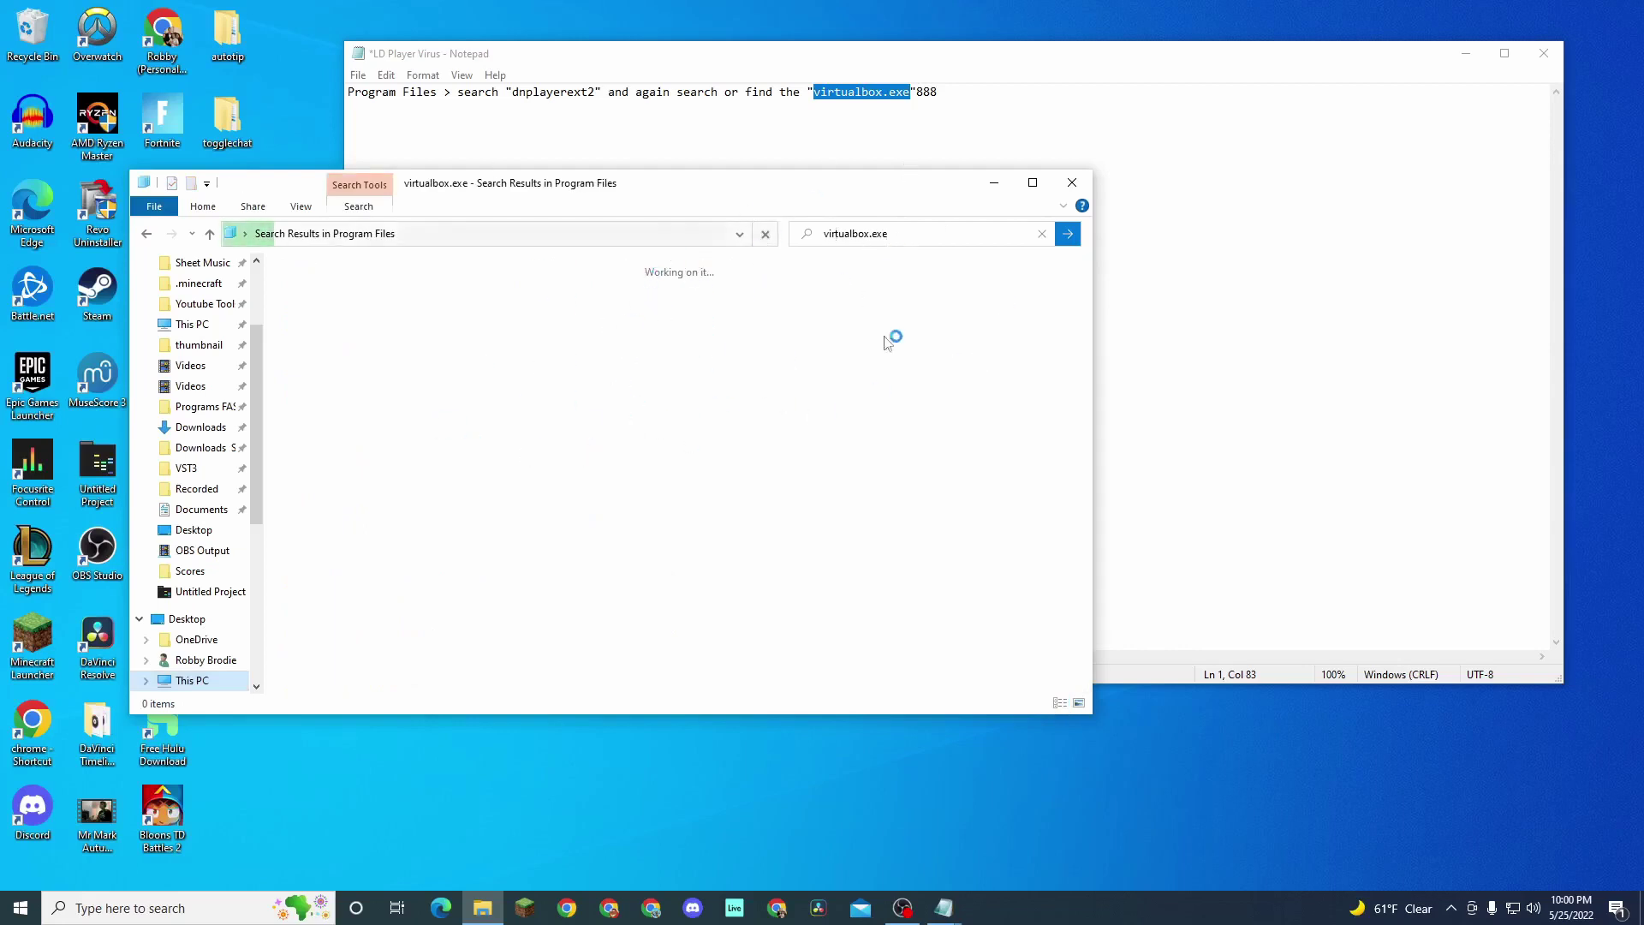
# Step: Copy dnplayerext2 from the note, remove the VirtualBox result, and refresh the results
pyautogui.doubleClick(585, 92)
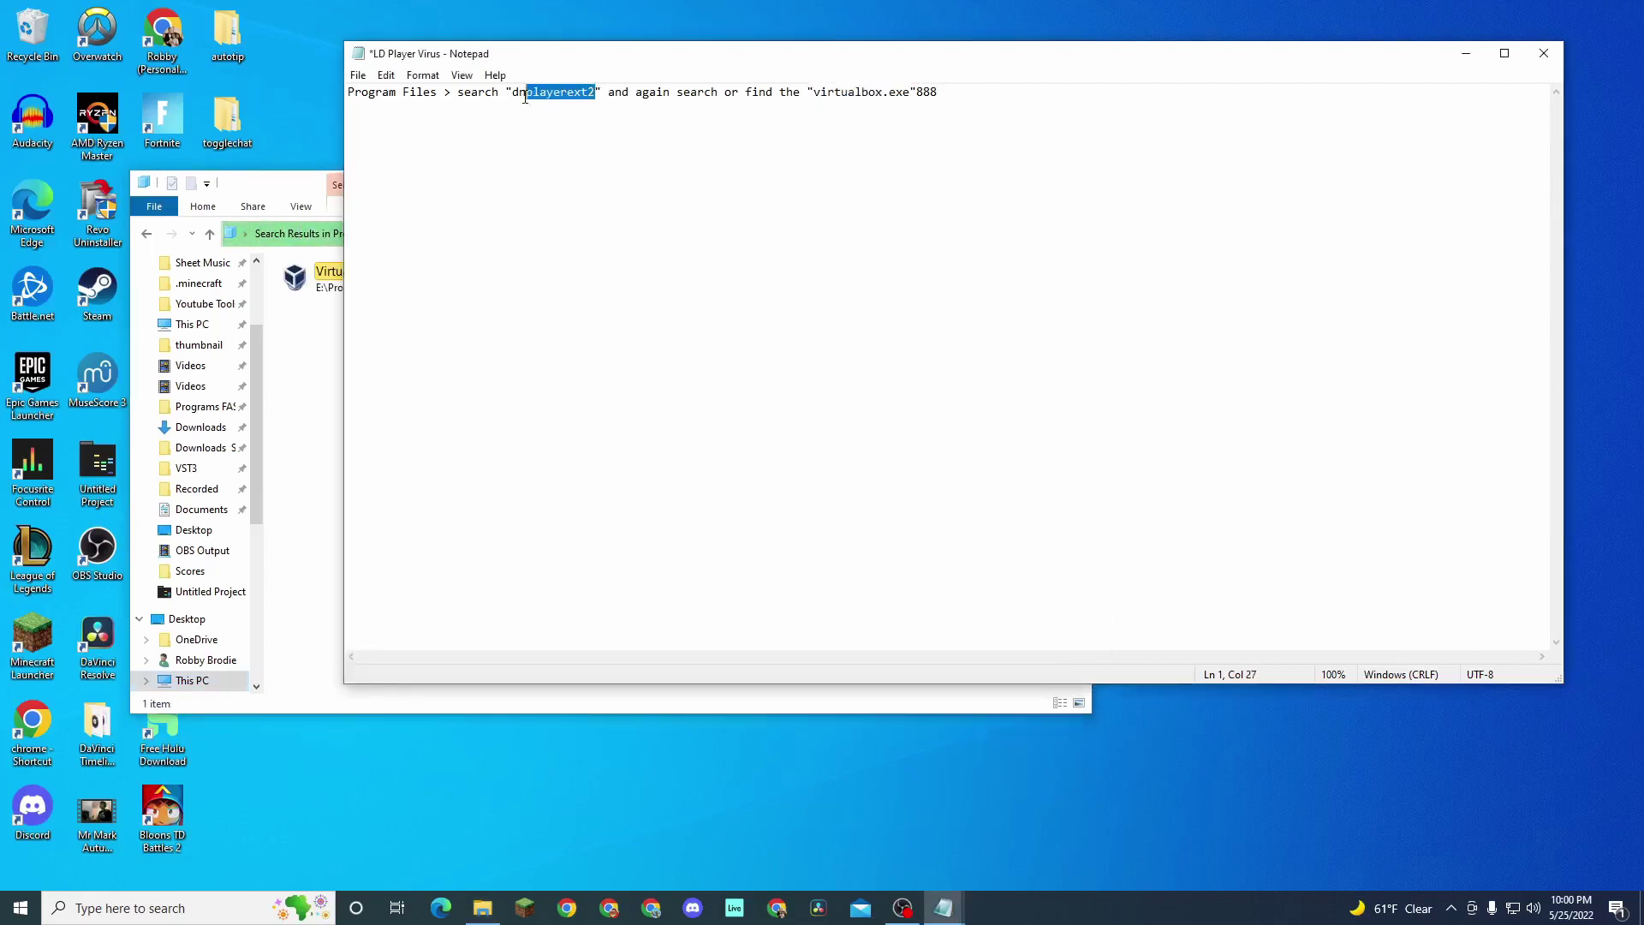
pyautogui.click(516, 92)
pyautogui.moveTo(515, 92); pyautogui.dragTo(596, 93)
pyautogui.hotkey('ctrl', 'c')
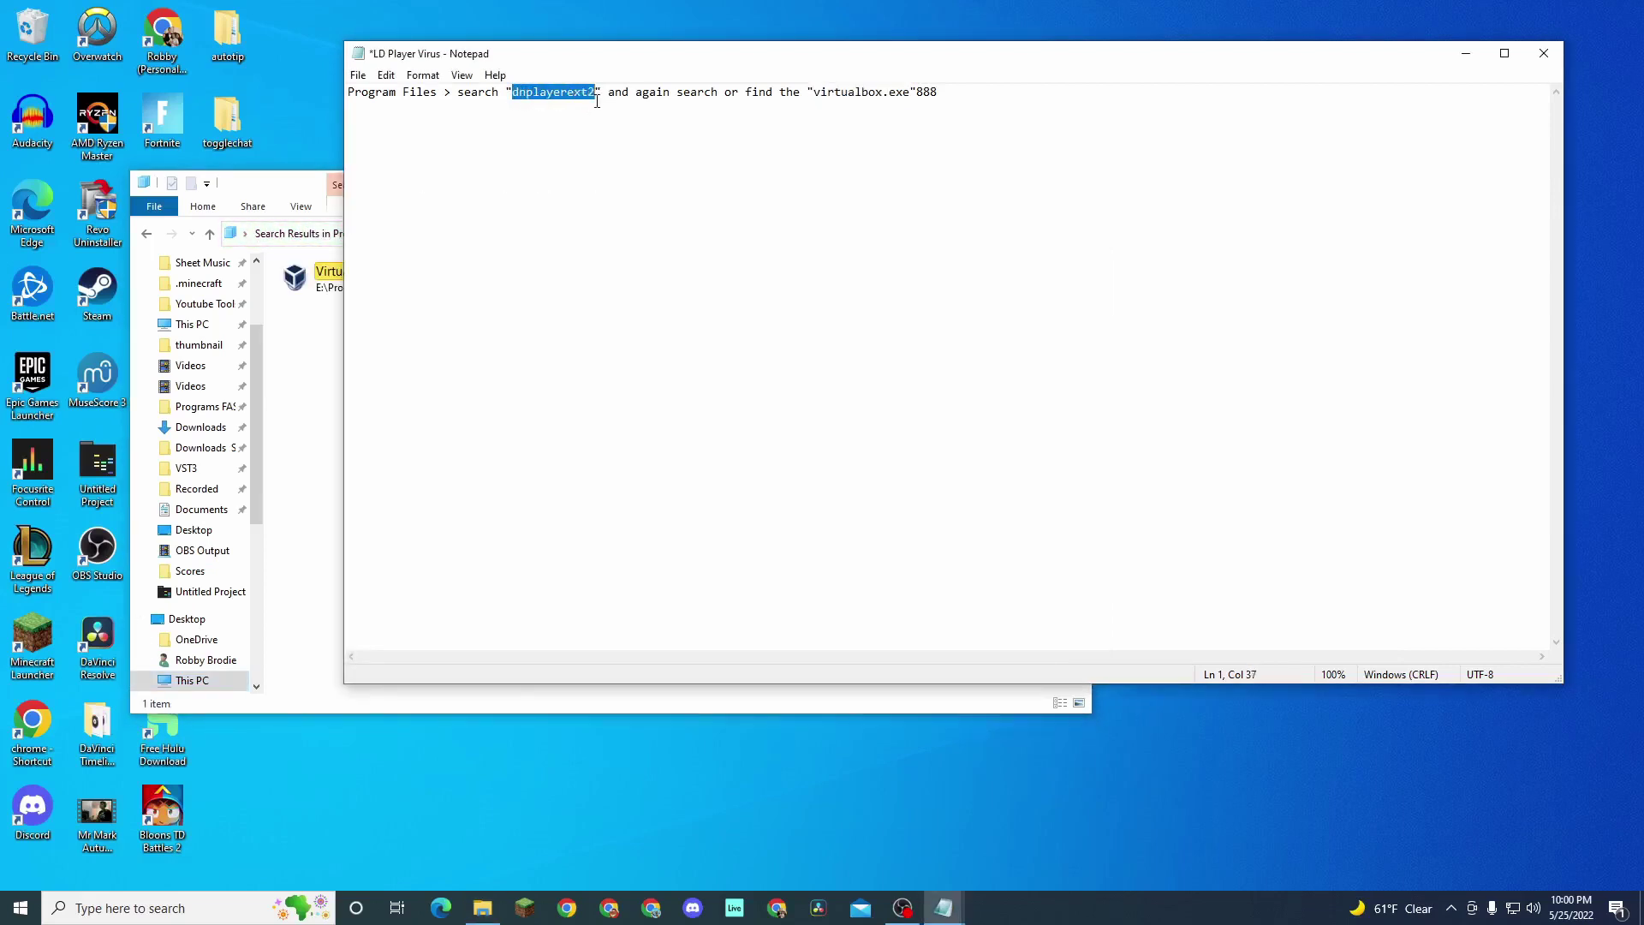
pyautogui.click(267, 196)
pyautogui.click(344, 277)
pyautogui.rightClick(442, 288)
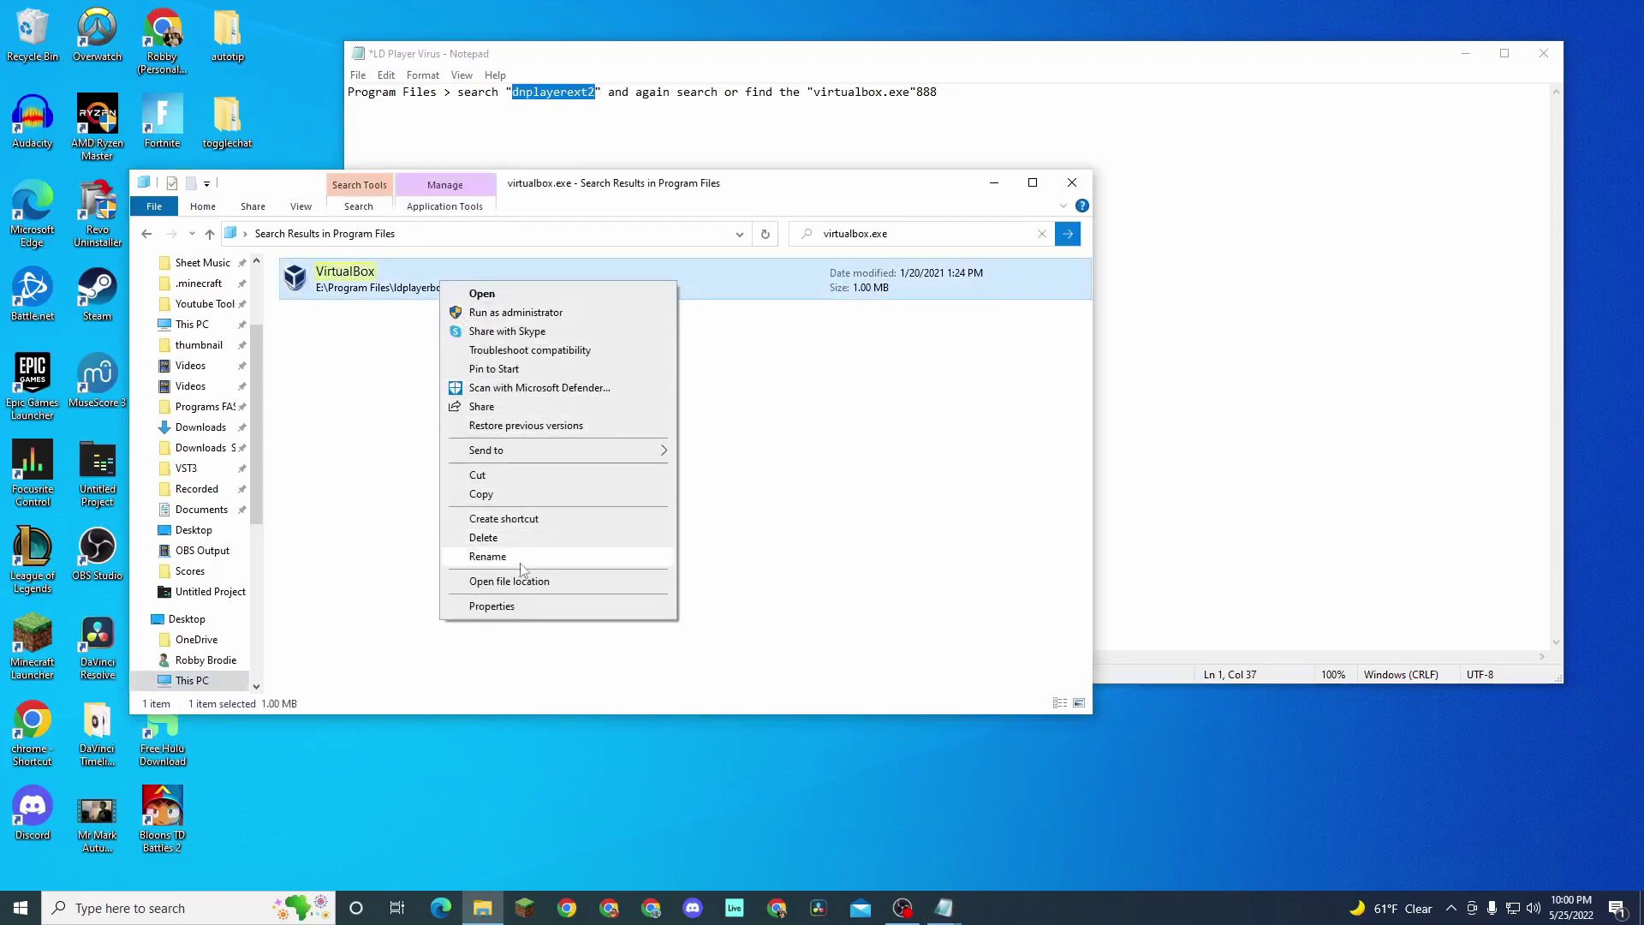
pyautogui.press('Escape')
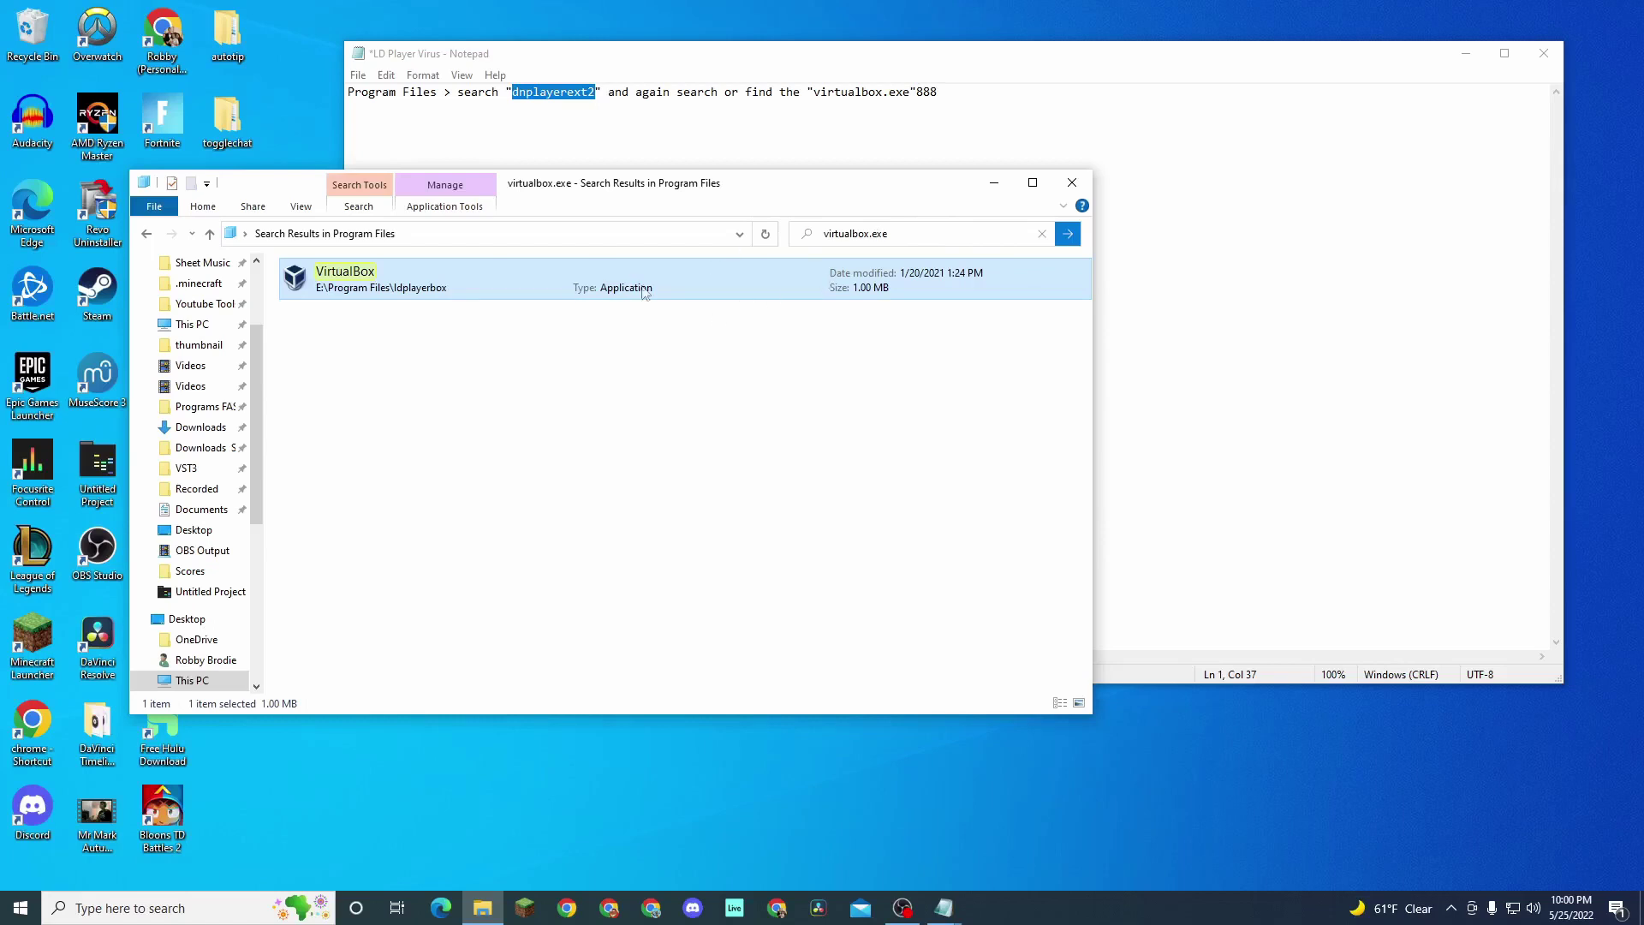
pyautogui.click(766, 237)
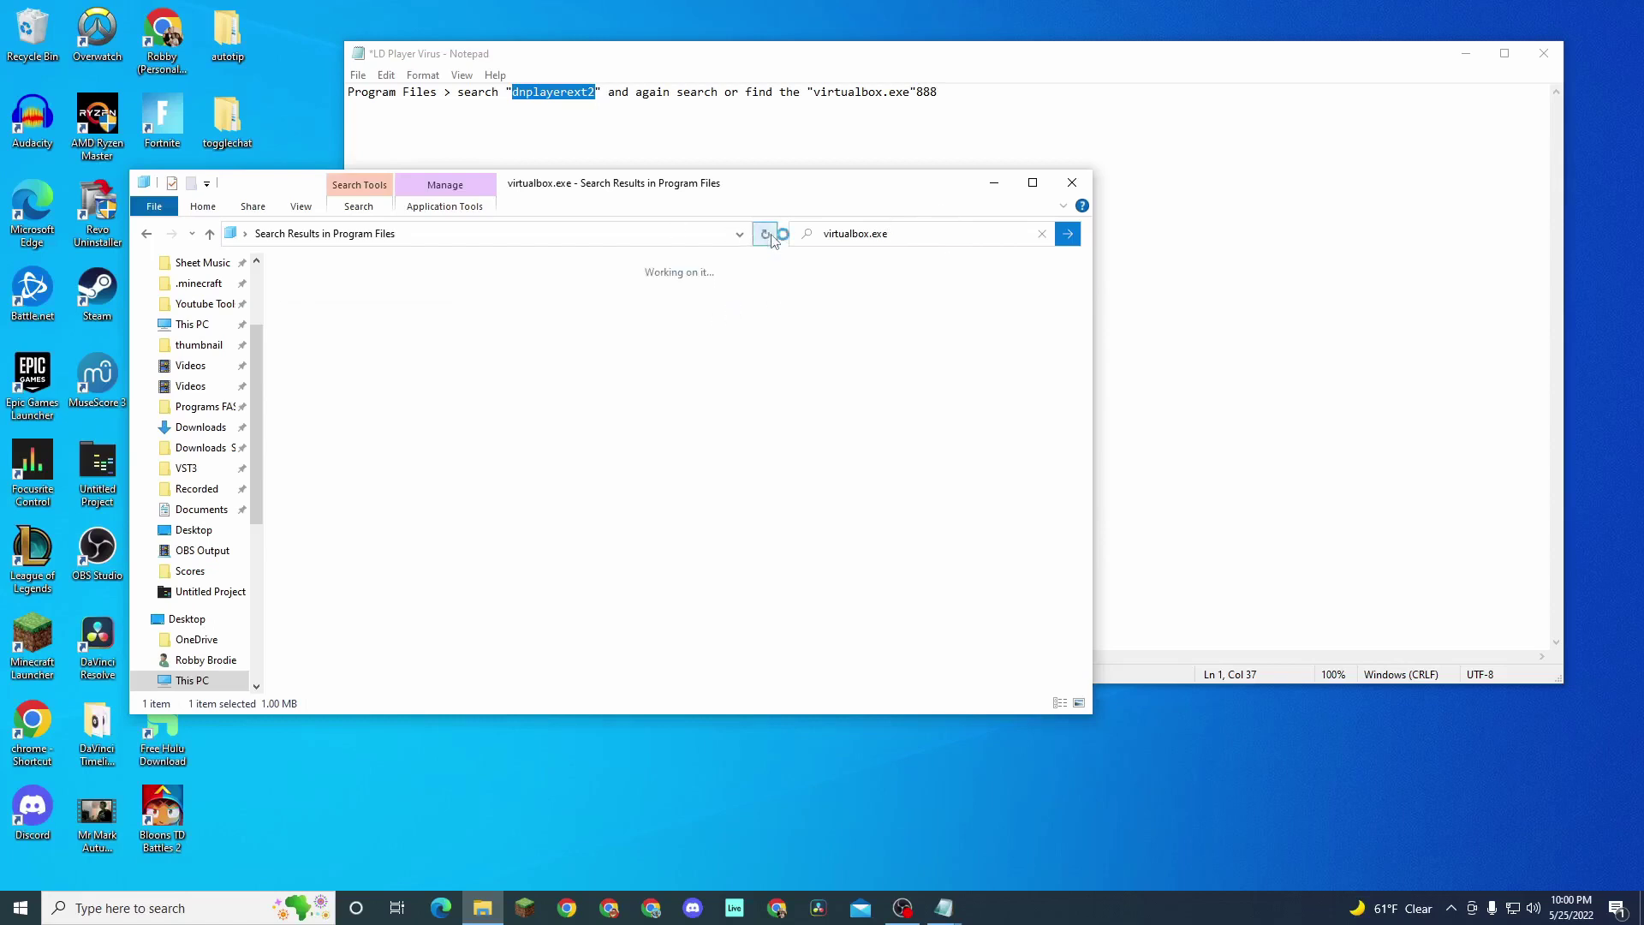
# Step: Search E:\Program Files for dnplayerext2 to confirm no matches
pyautogui.click(908, 233)
pyautogui.hotkey('ctrl', 'v')
pyautogui.press('Return')
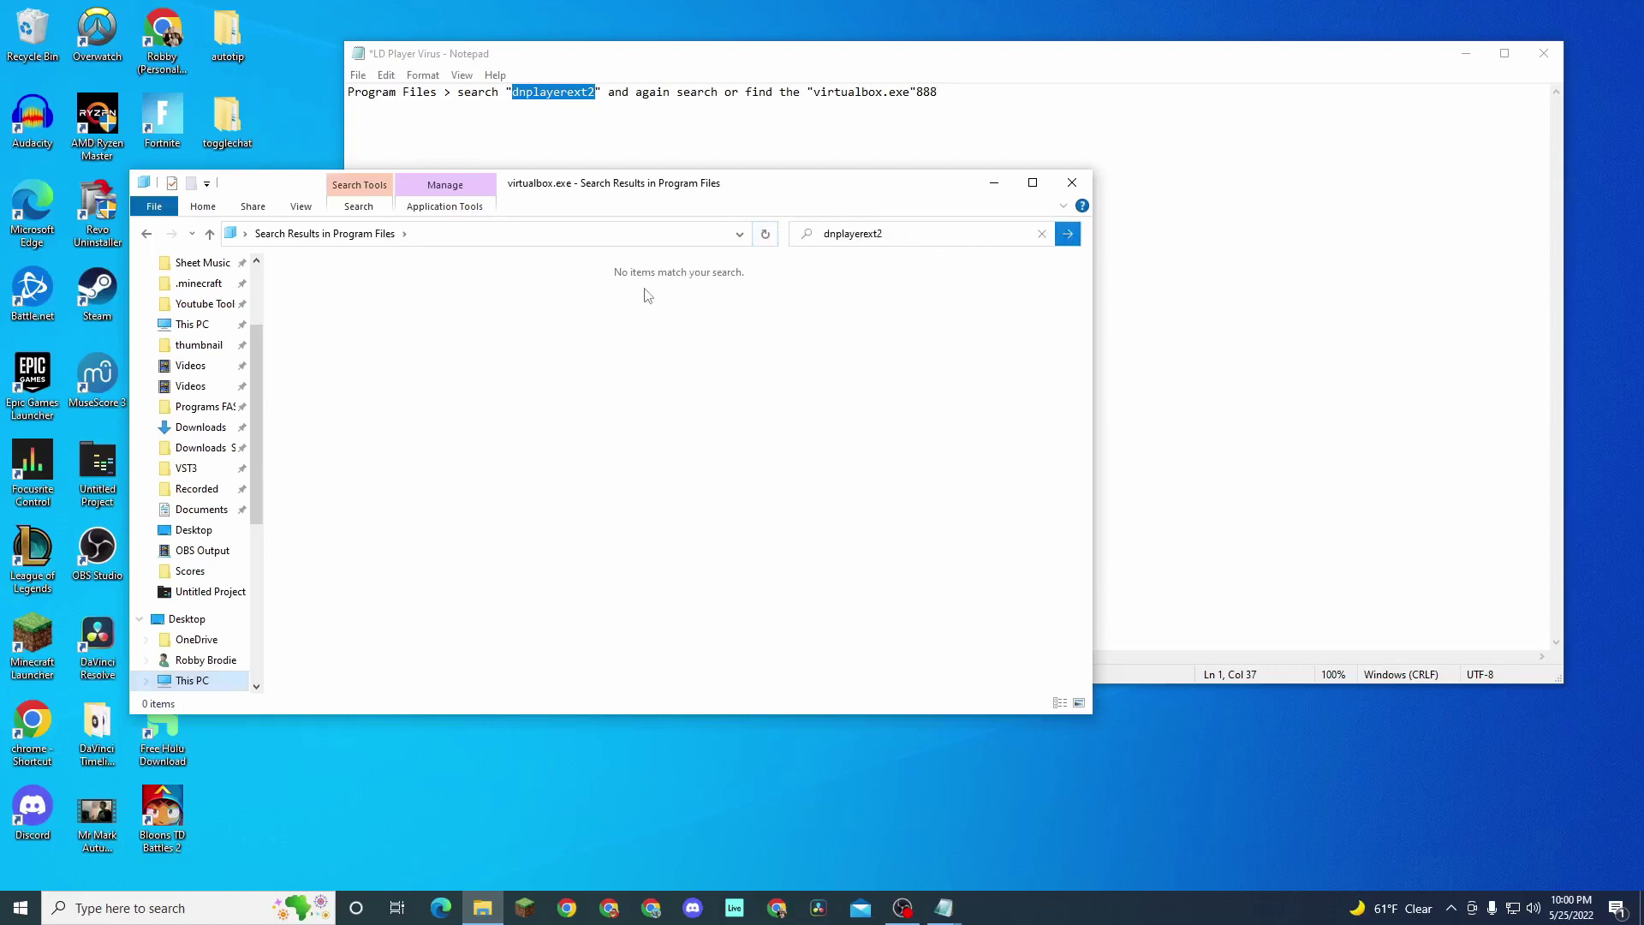